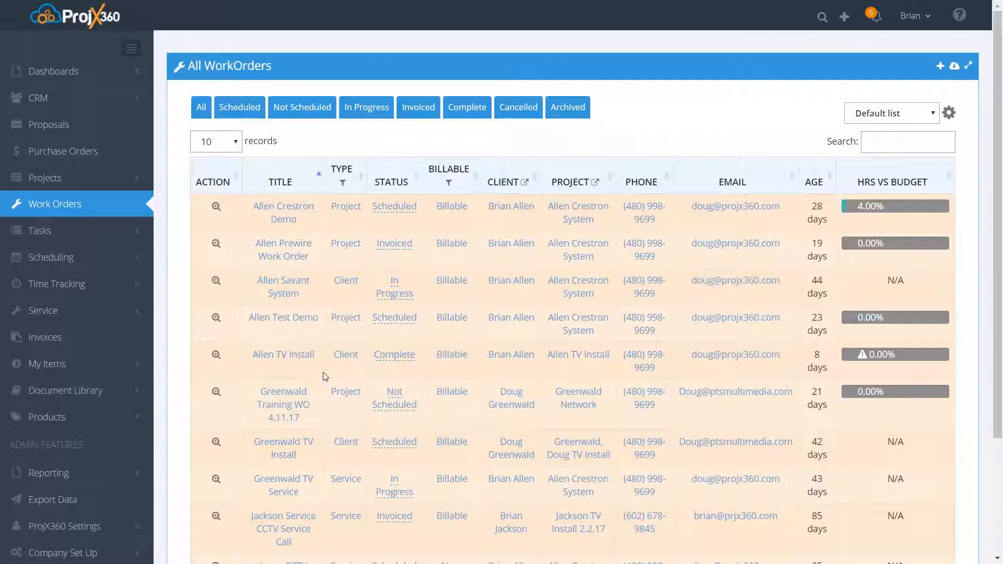
left_click(253, 277)
left_click(584, 334)
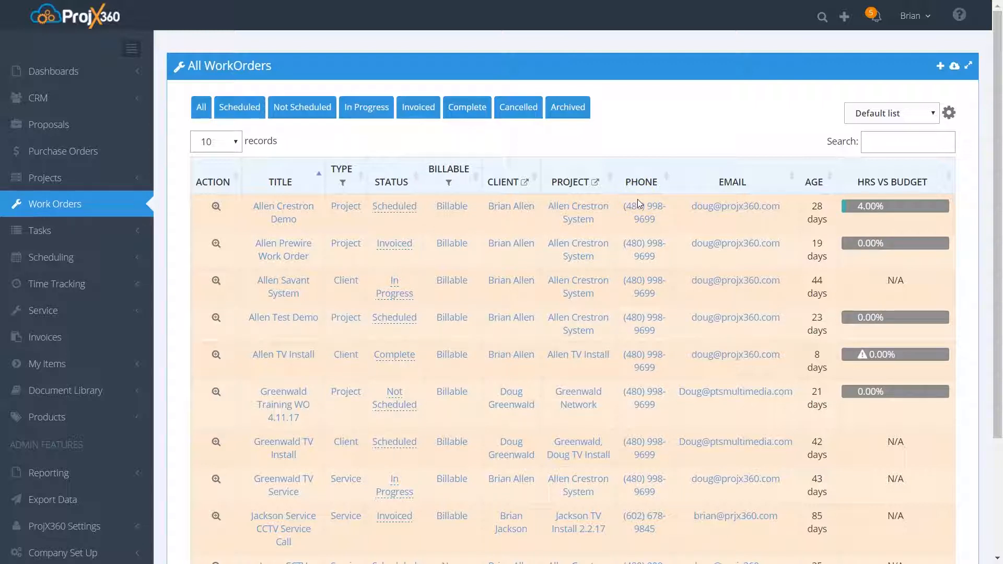
left_click(231, 135)
left_click(199, 112)
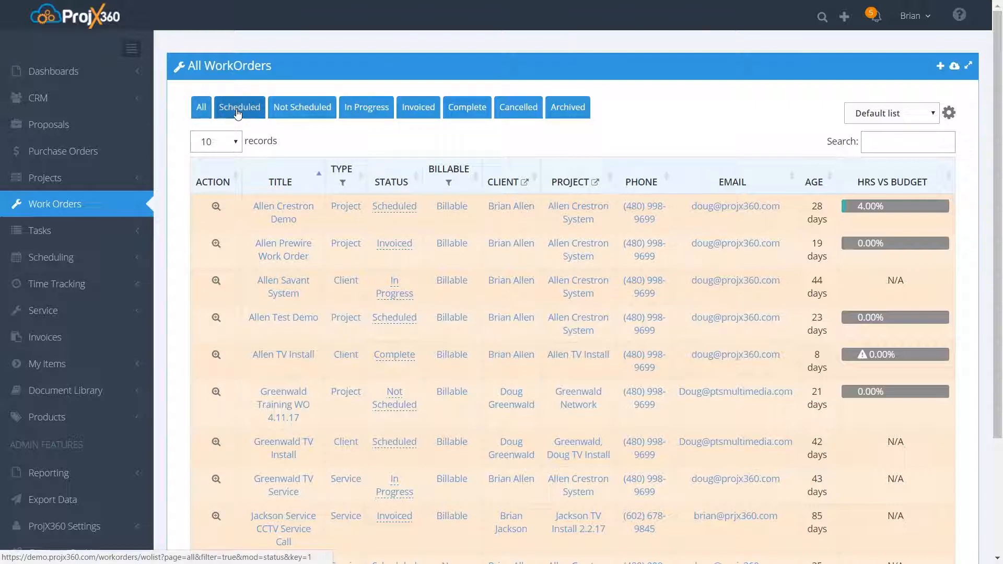
left_click(307, 111)
left_click(361, 113)
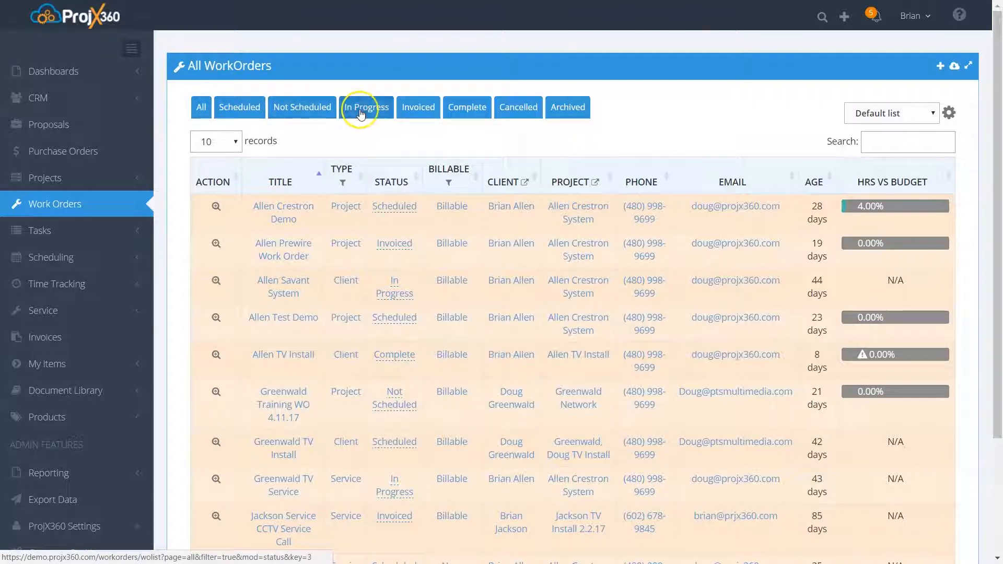
left_click(415, 110)
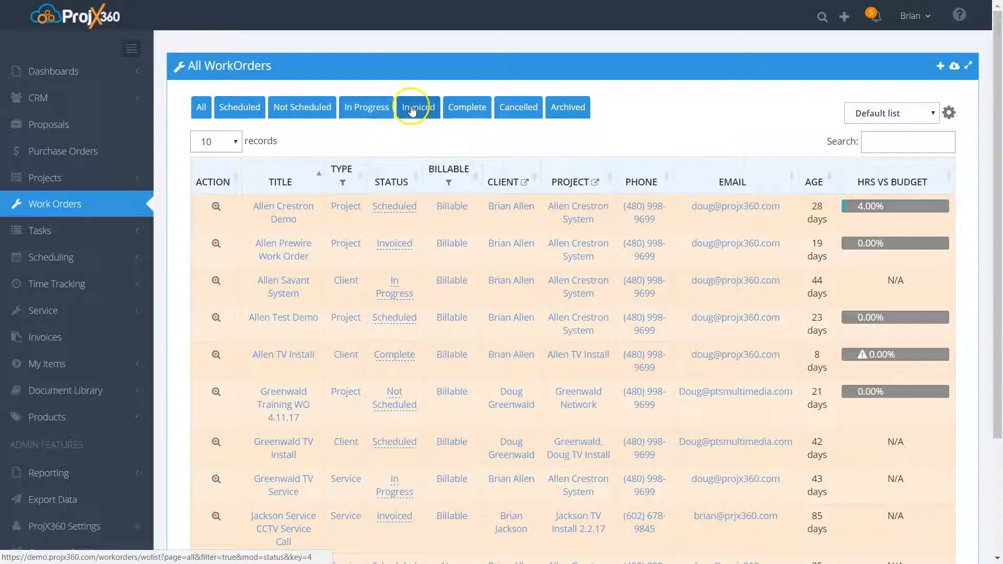
left_click(452, 110)
left_click(518, 110)
left_click(570, 113)
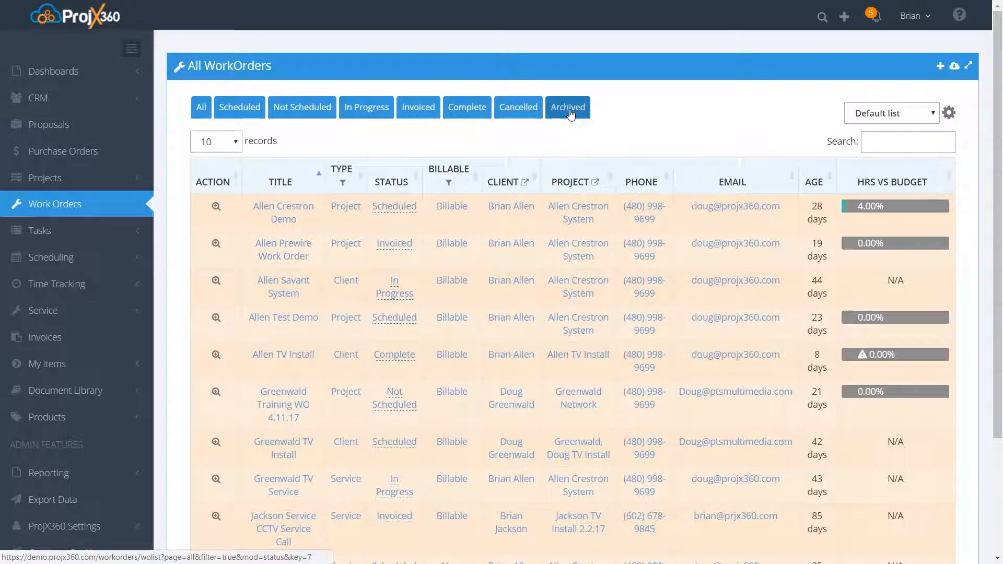
left_click(302, 186)
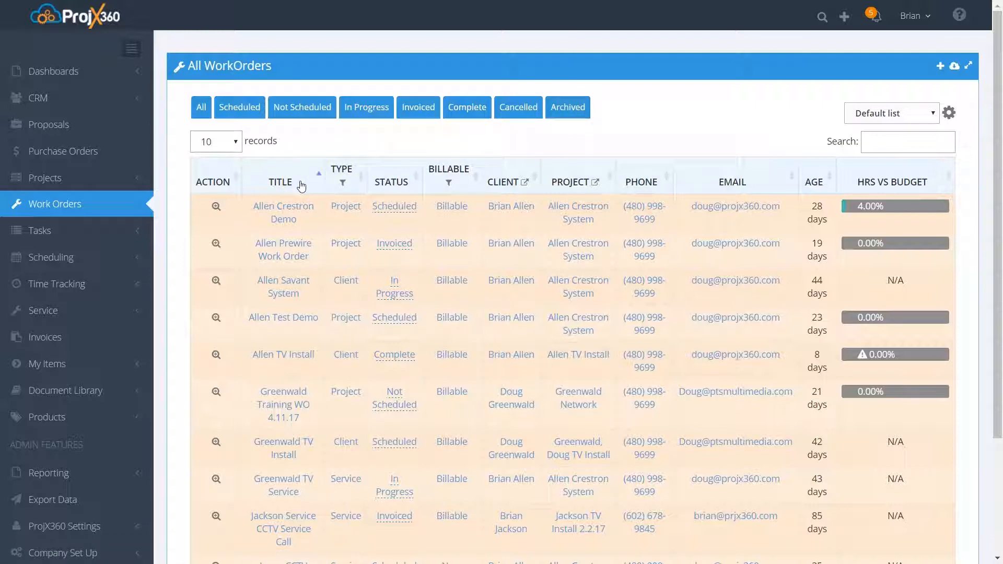
left_click(406, 183)
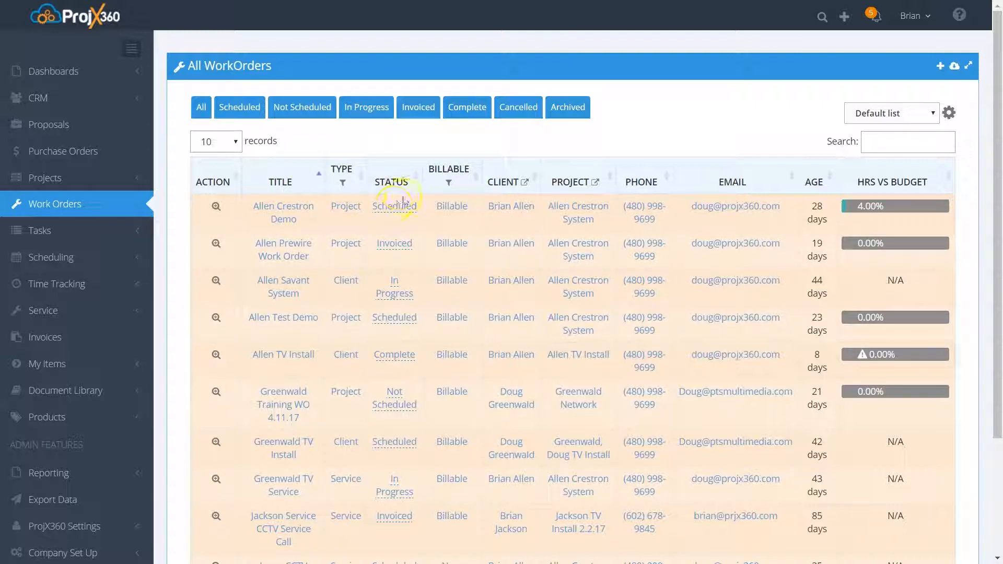
- Examine the status options of the Crestron Demo work order in the list, and leave the editor without saving
left_click(393, 209)
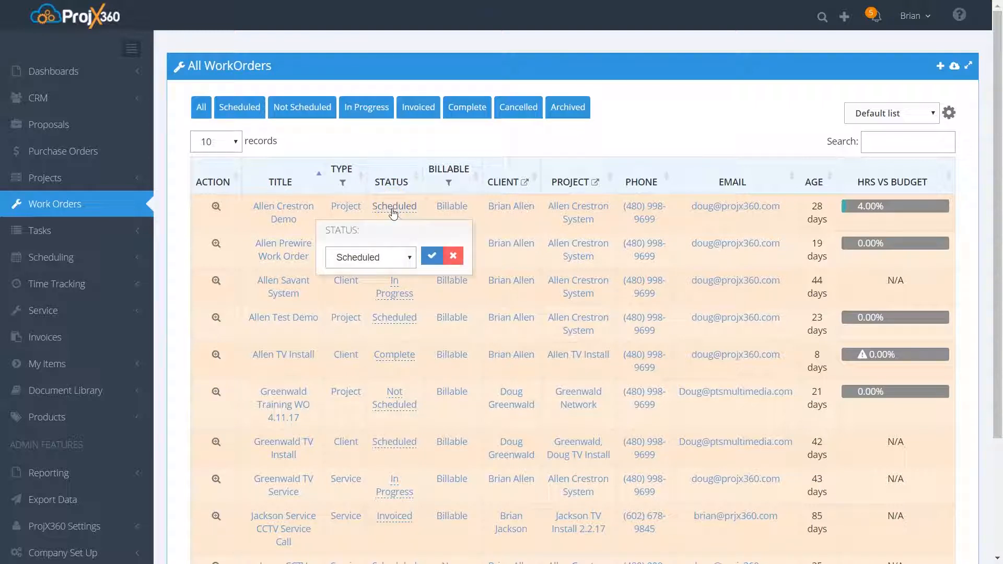
left_click(412, 259)
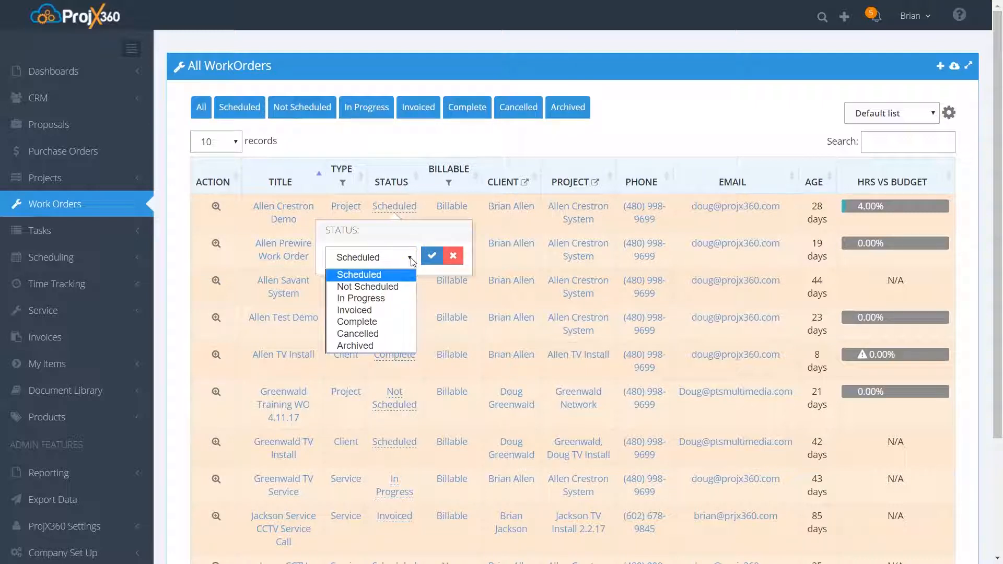
left_click(399, 151)
left_click(400, 151)
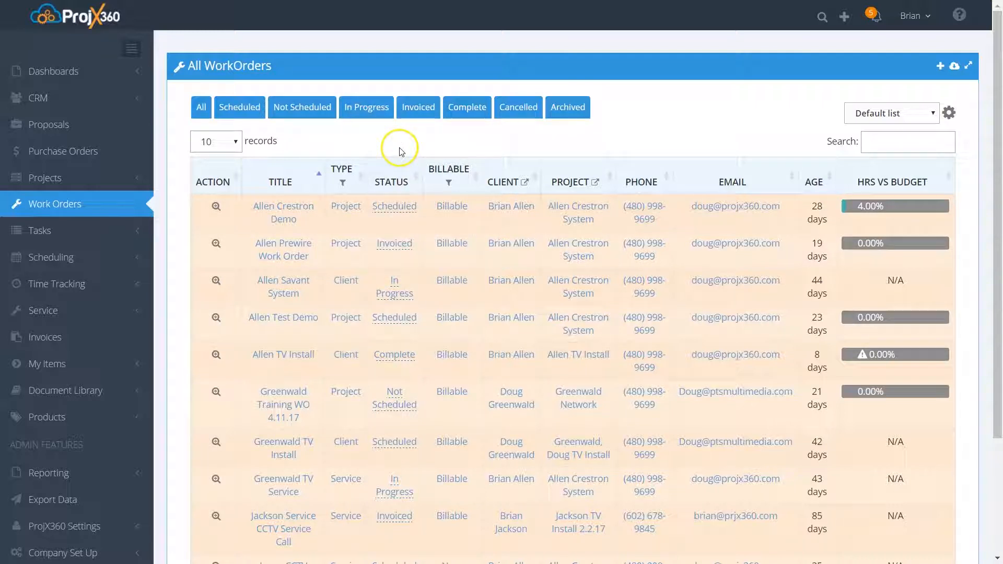
- Sort the work orders by client and return the list to sorting by title
left_click(514, 181)
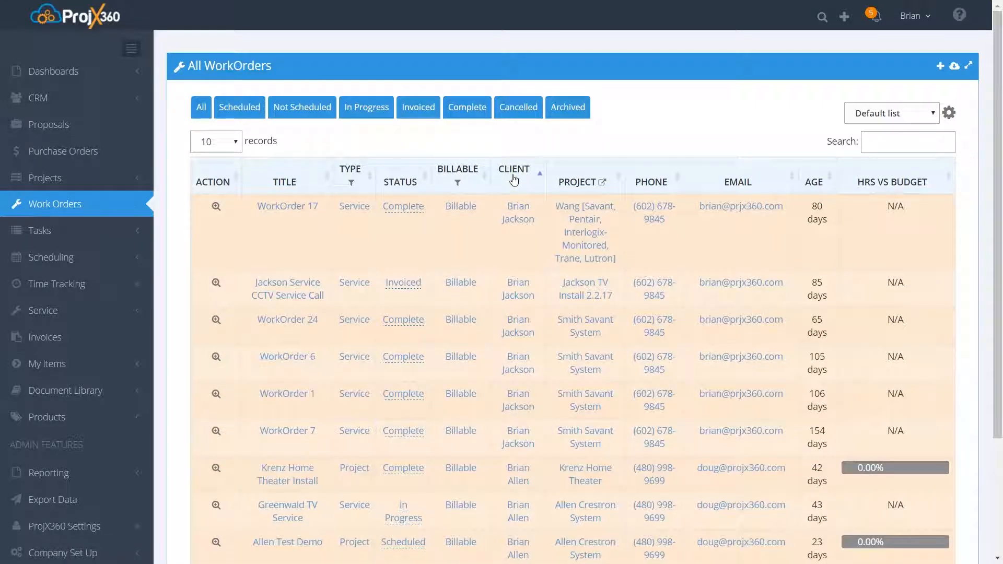
left_click(286, 187)
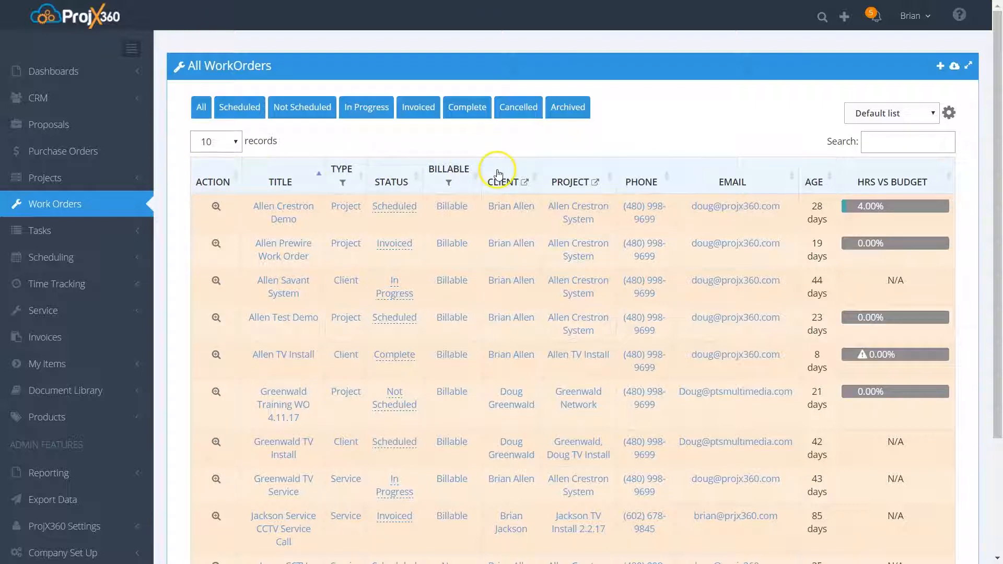
- Start a new list view to examine the fields it can include, and close the form without saving
left_click(934, 114)
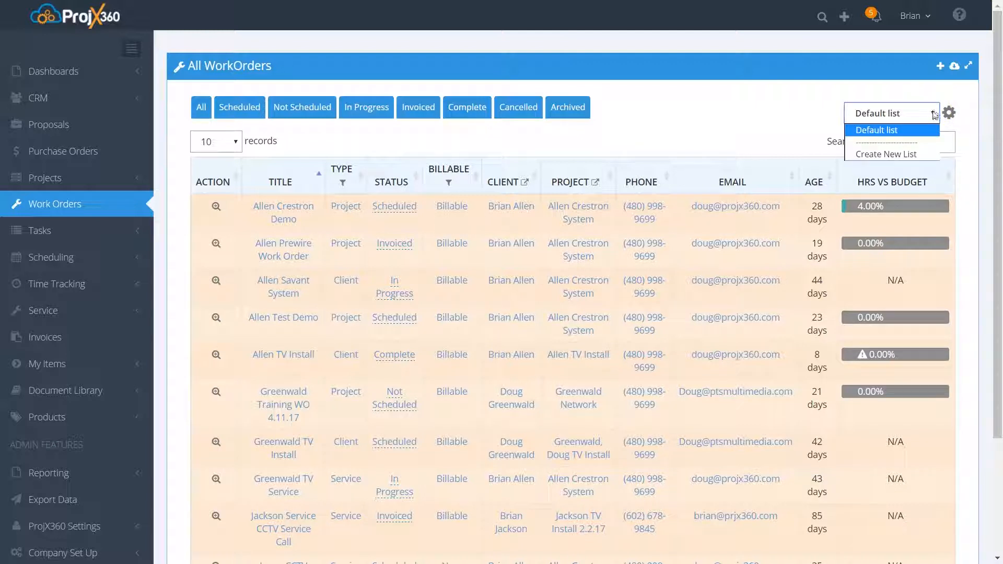
left_click(910, 154)
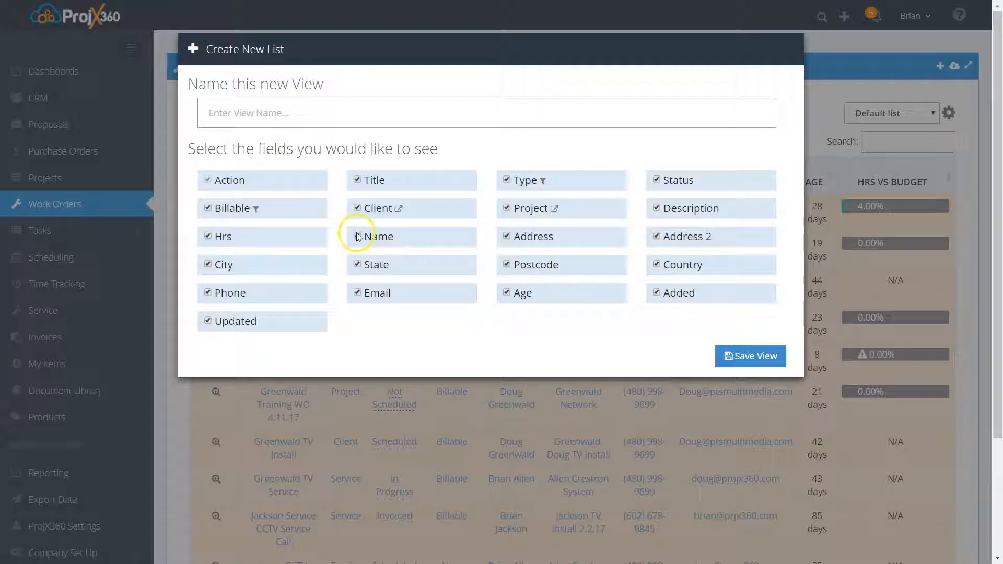
left_click(842, 45)
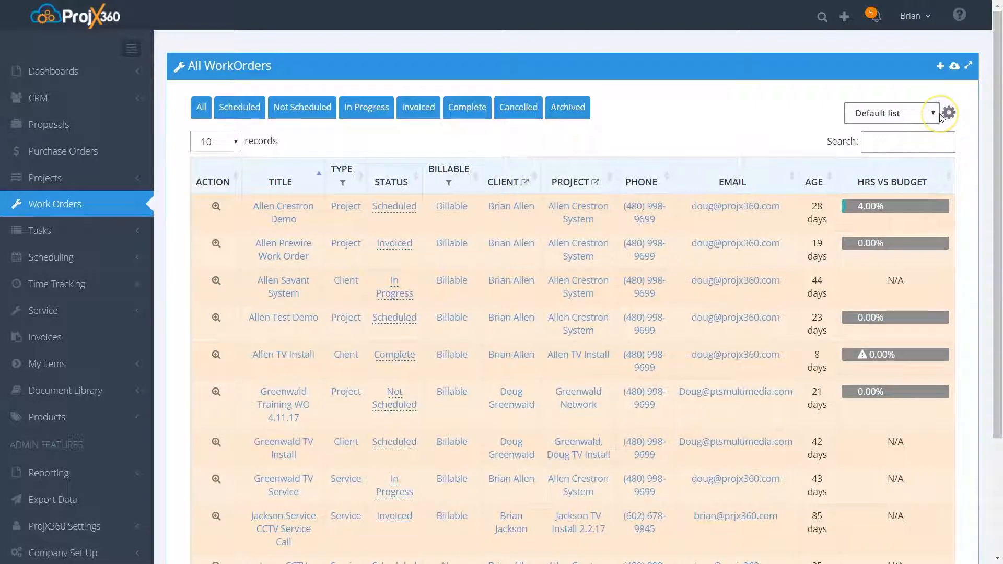
- Try moving the Name and Address columns above Hrs in the column ordering, and close it without saving the layout
left_click(928, 114)
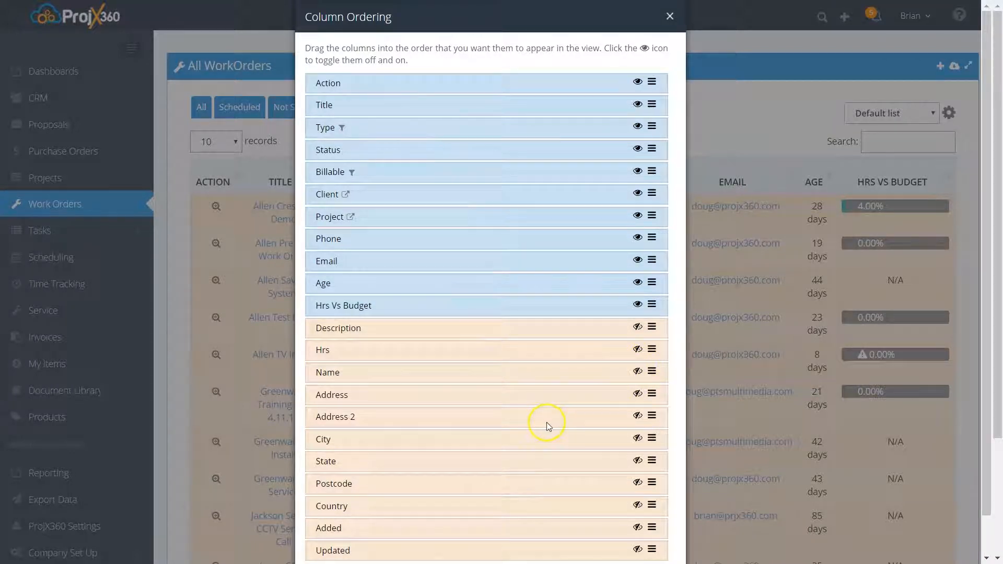
scroll(533, 434, "down", 1)
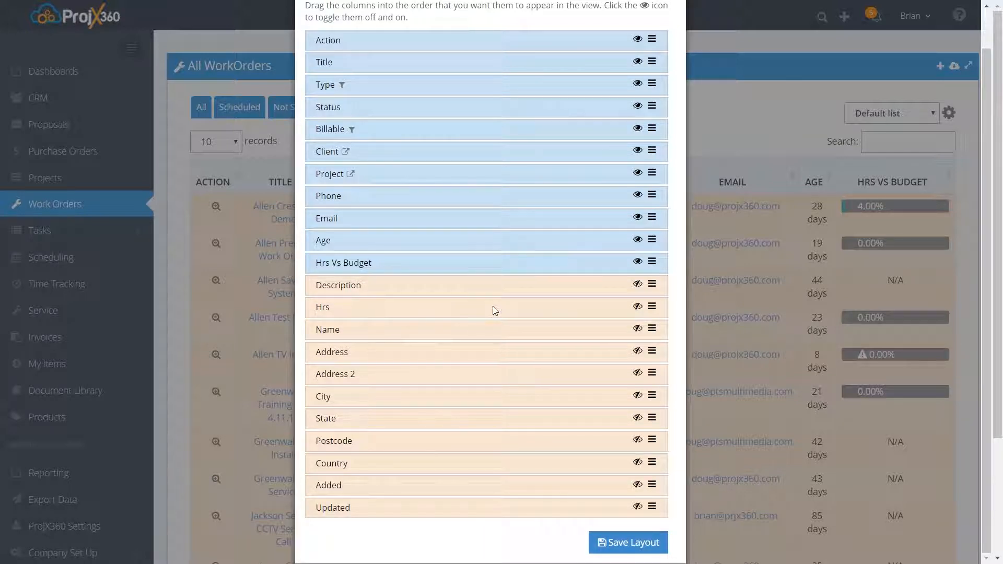
scroll(495, 319, "up", 1)
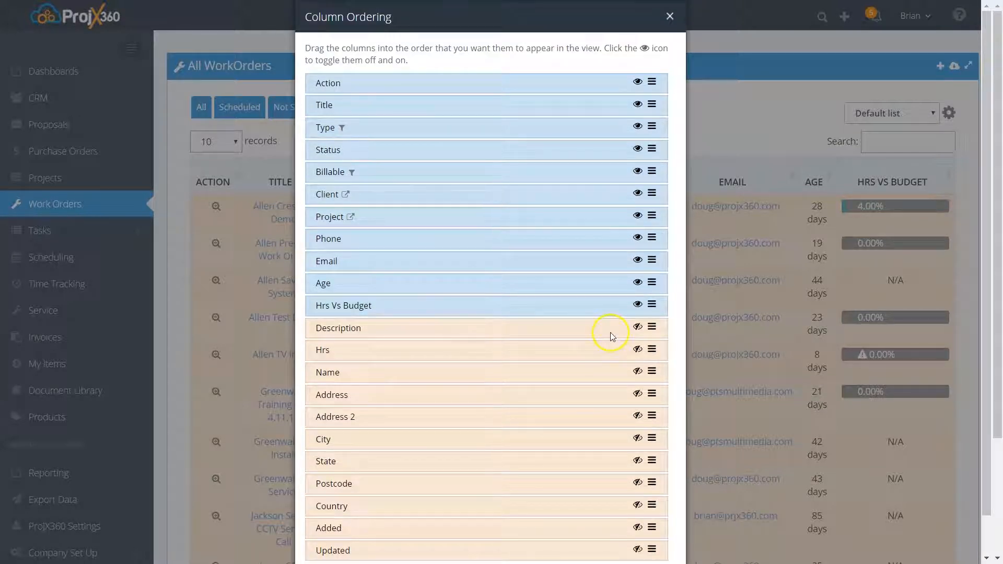
left_click_drag(605, 374, 597, 346)
left_click_drag(586, 396, 582, 367)
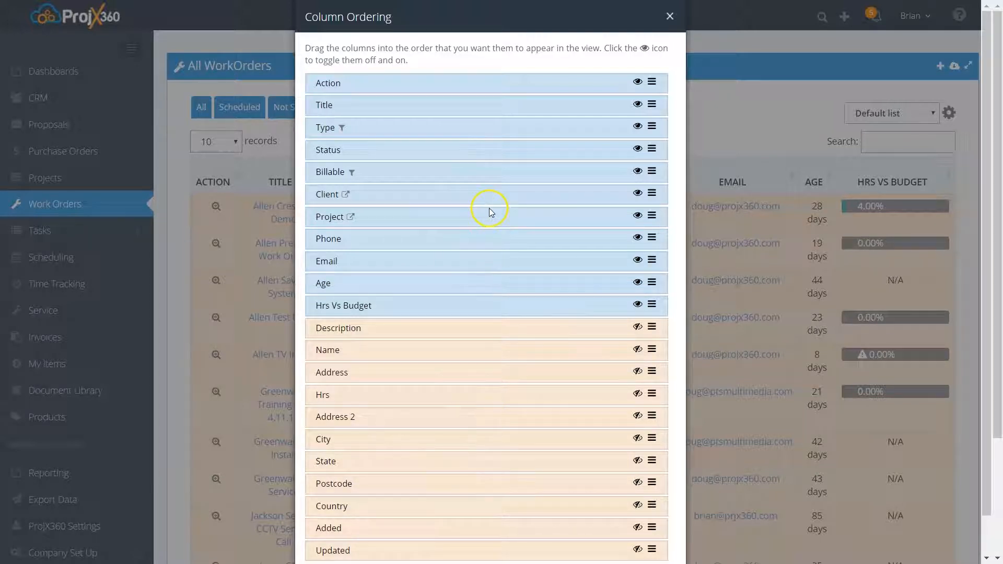
left_click(669, 16)
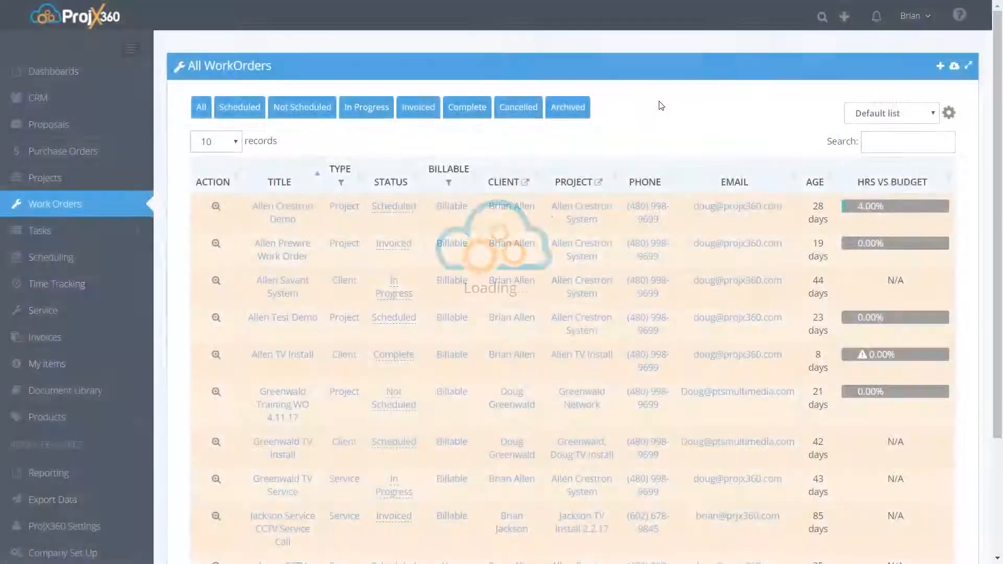
left_click(659, 109)
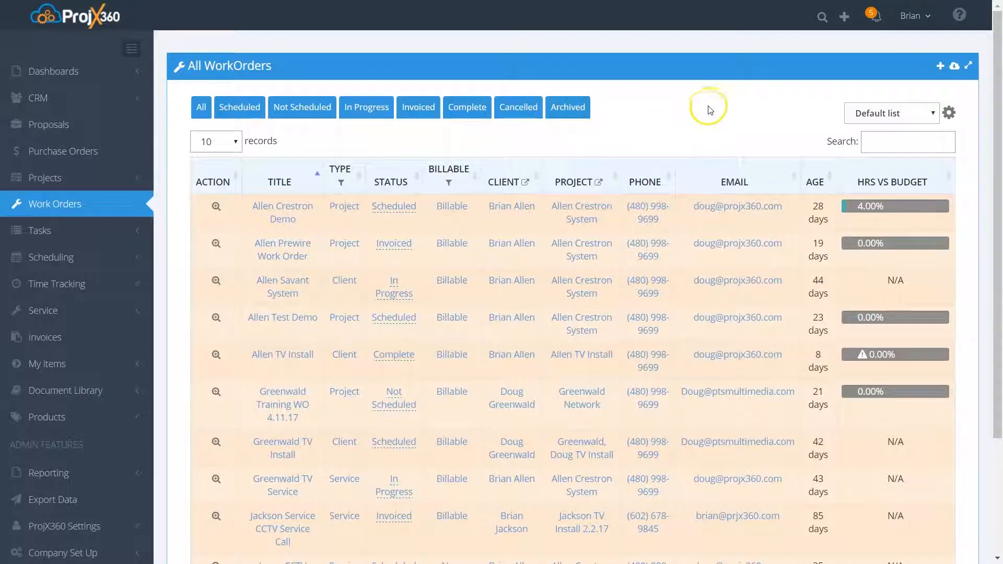
- Open the form for adding a work order and examine its title, client, project and budget hours fields
left_click(939, 64)
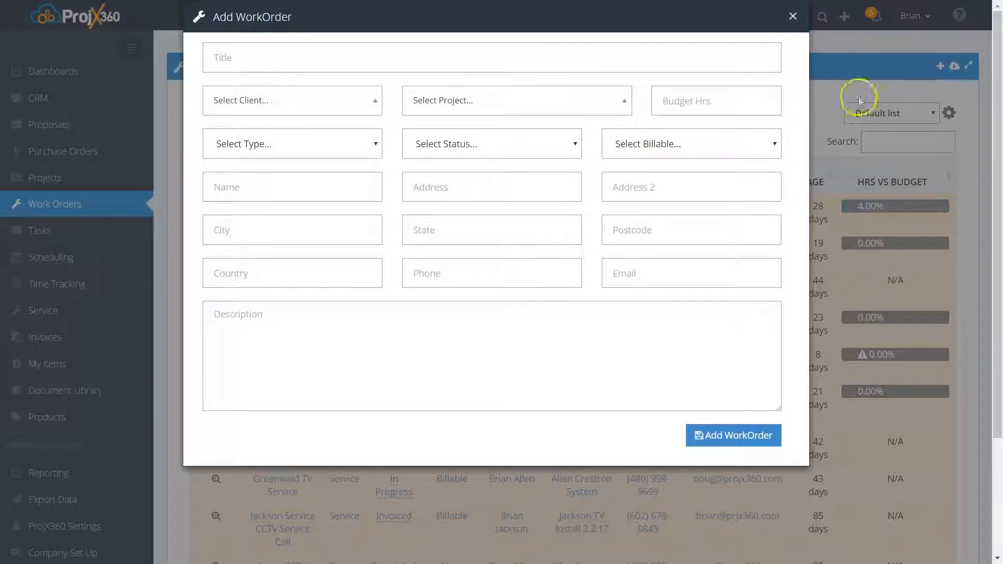
left_click(329, 50)
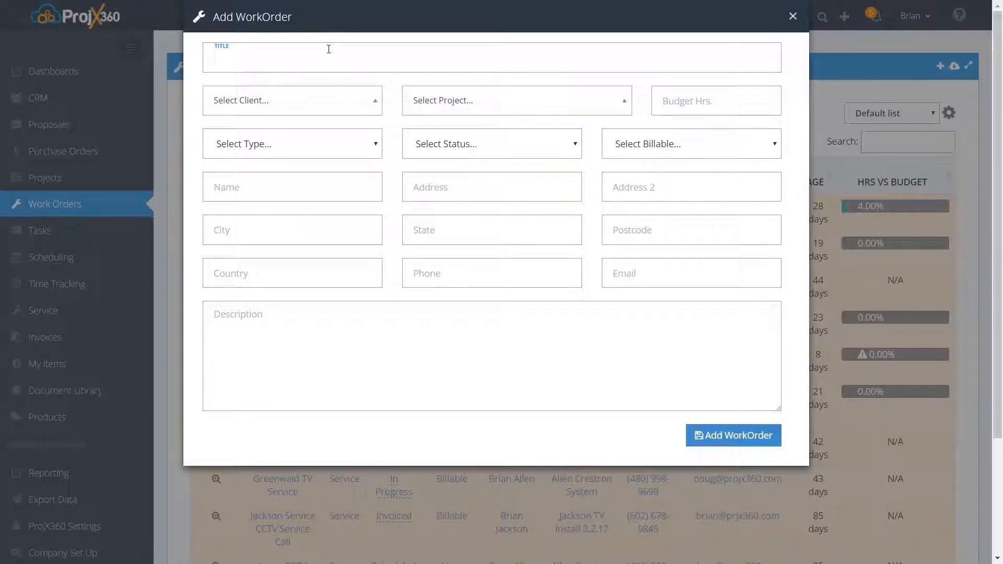
left_click(314, 108)
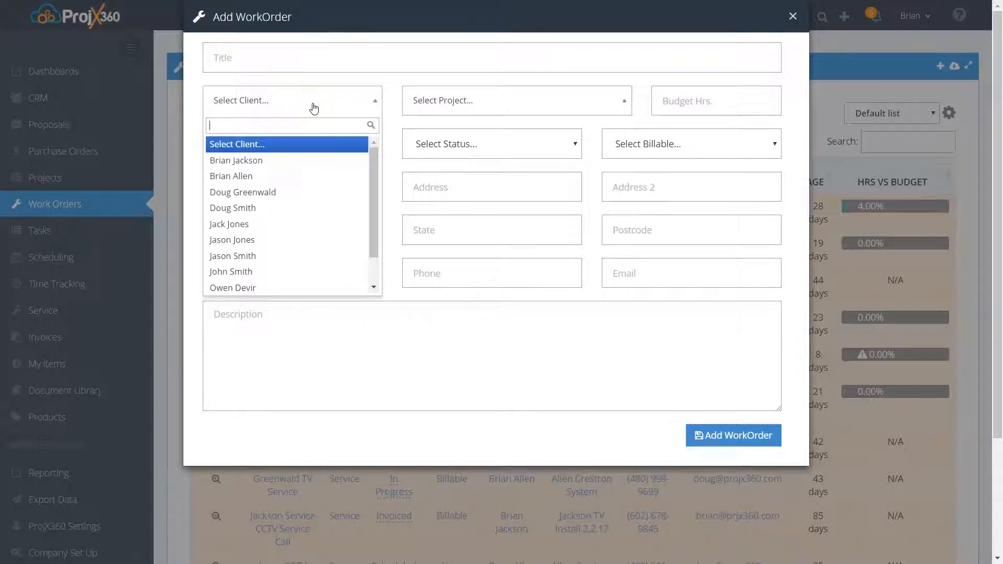
left_click(313, 106)
left_click(451, 110)
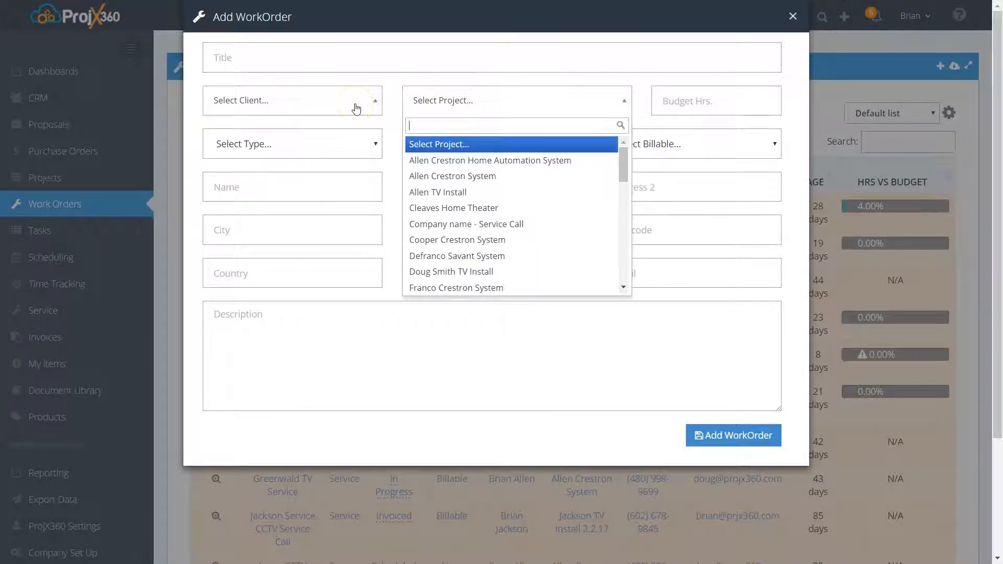
left_click(668, 105)
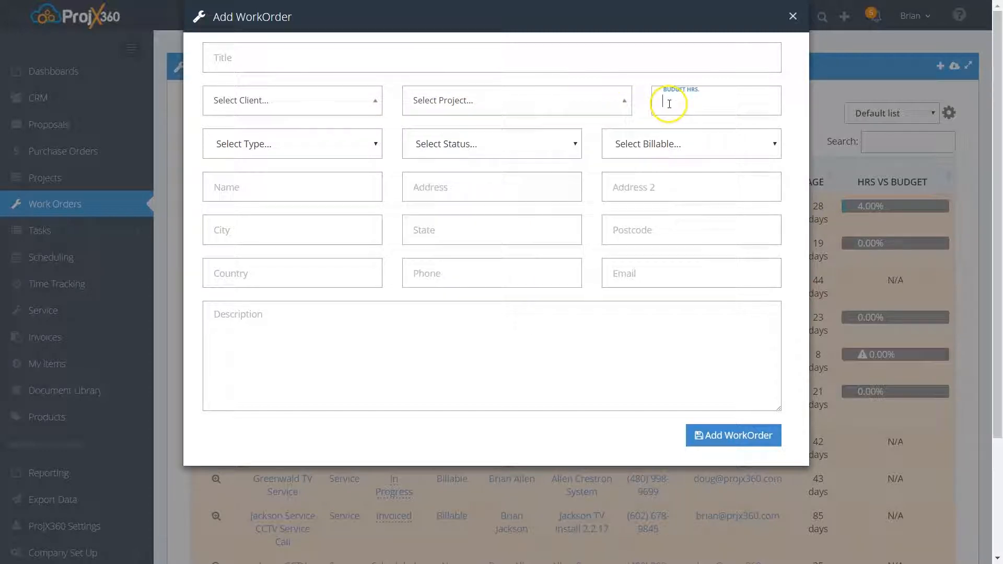
- Examine the type, status and billable options for a new work order, and close the form without adding one
left_click(321, 148)
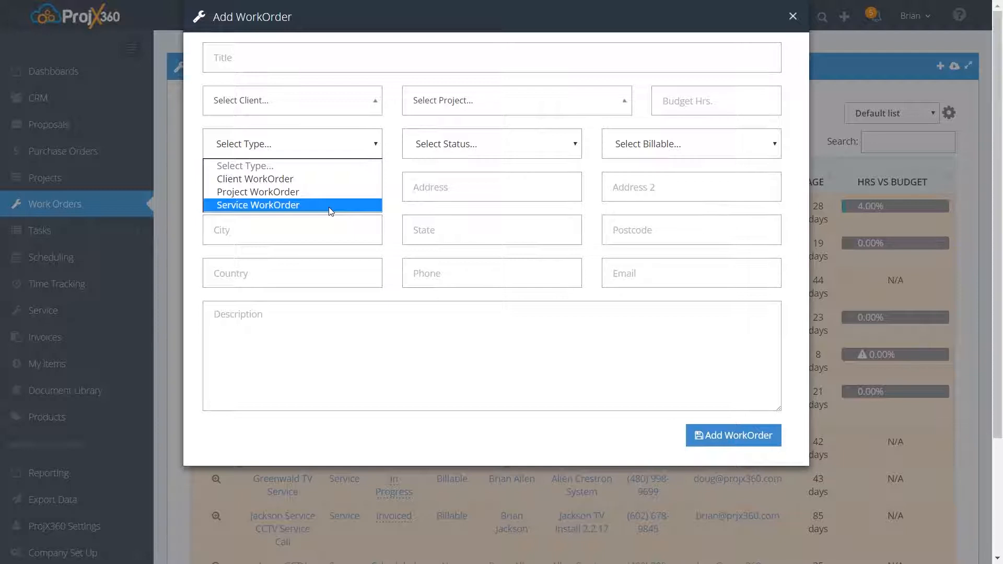
left_click(460, 144)
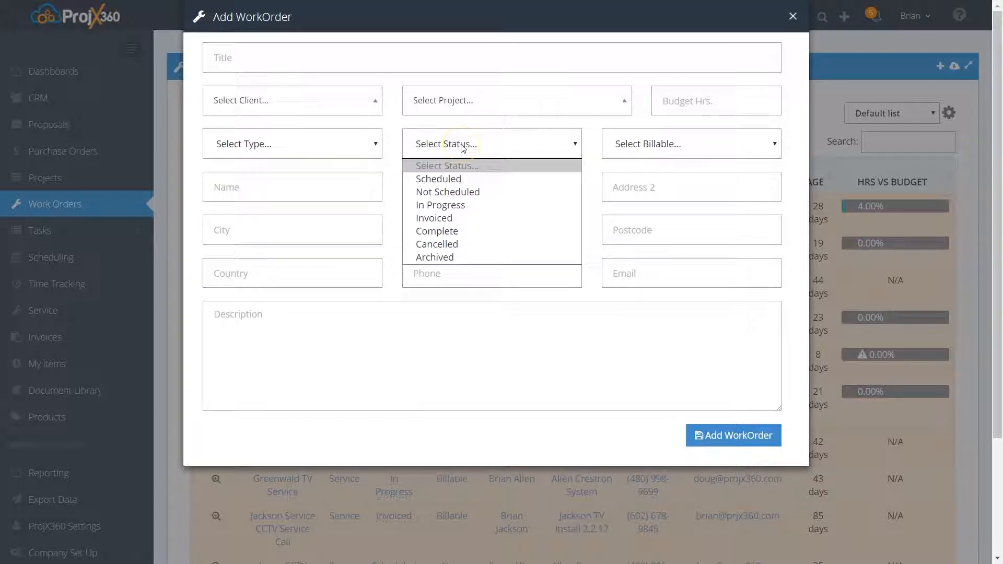
left_click(666, 142)
left_click(666, 142)
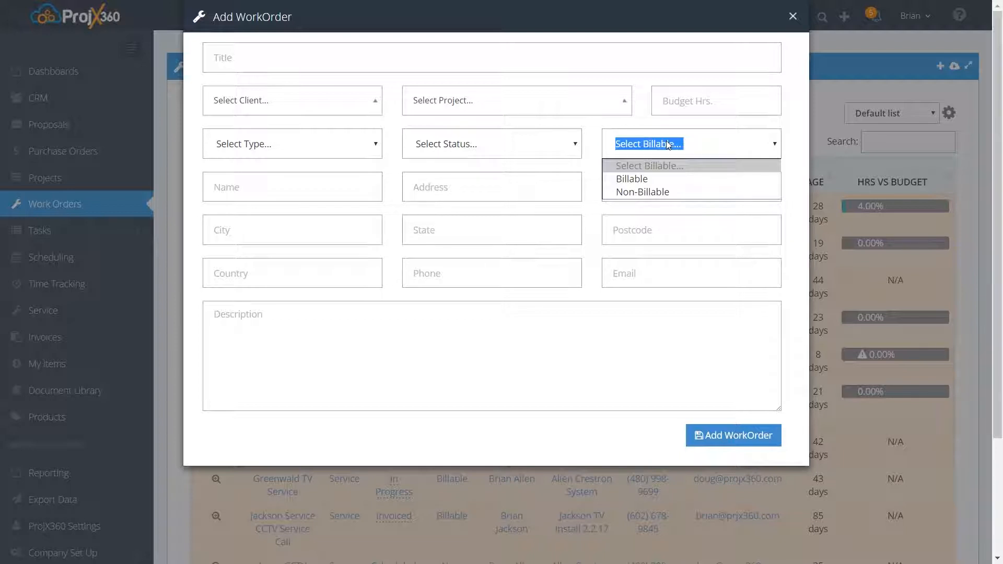
left_click(666, 140)
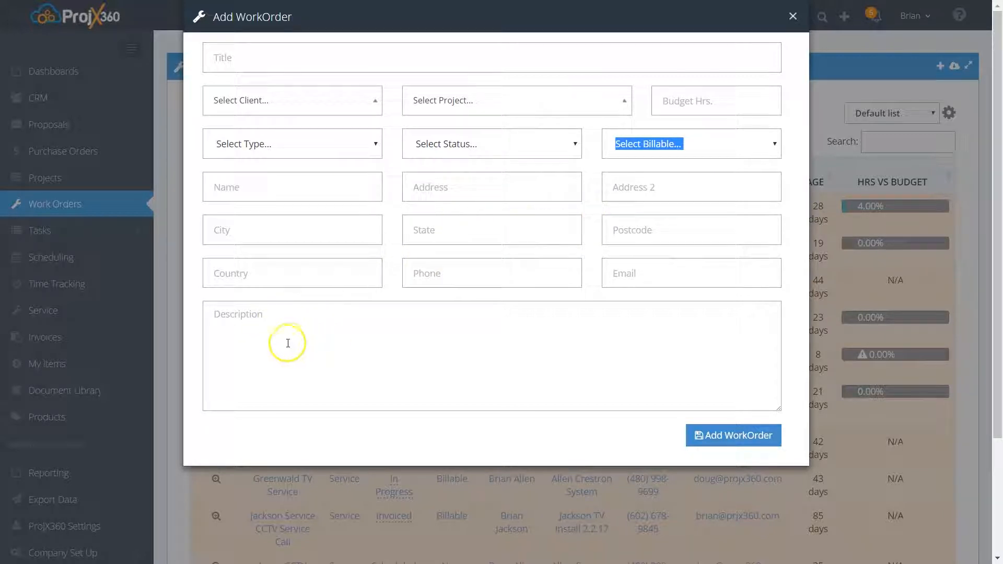
left_click(794, 17)
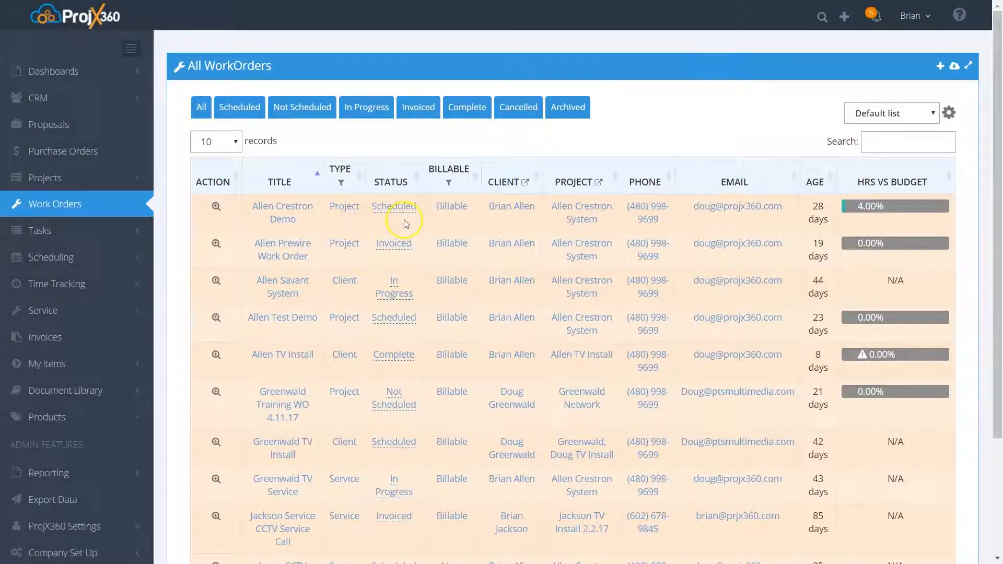
- Open the Crestron Demo work order and examine its work order type options, leaving the type editor without saving
left_click(290, 214)
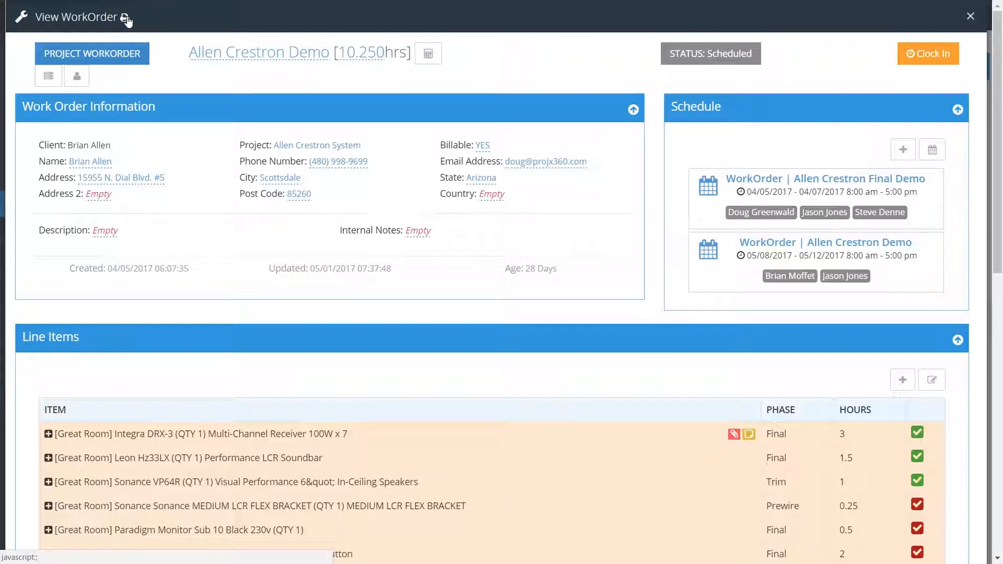
left_click(107, 56)
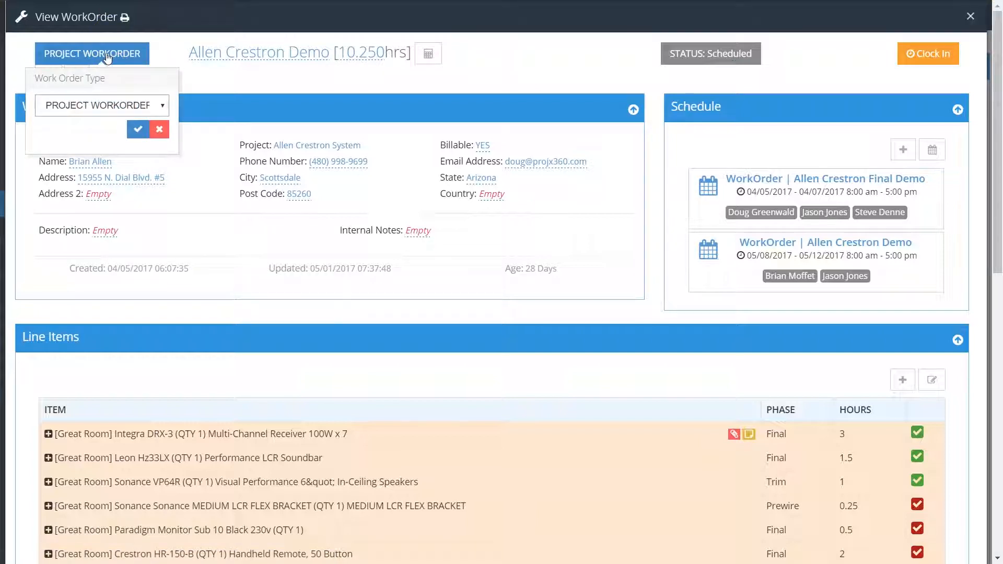
left_click(165, 106)
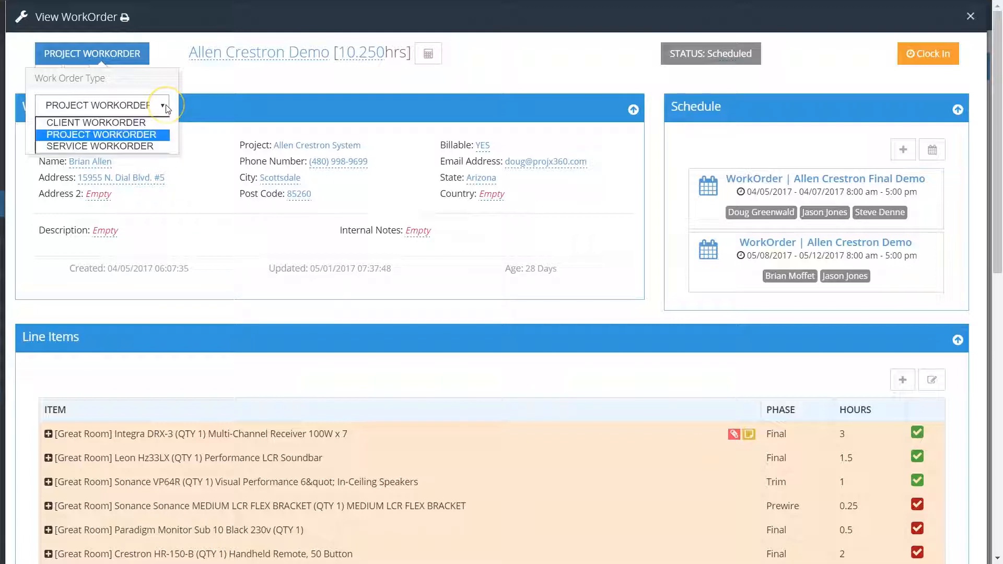
left_click(165, 106)
left_click(139, 130)
left_click(159, 131)
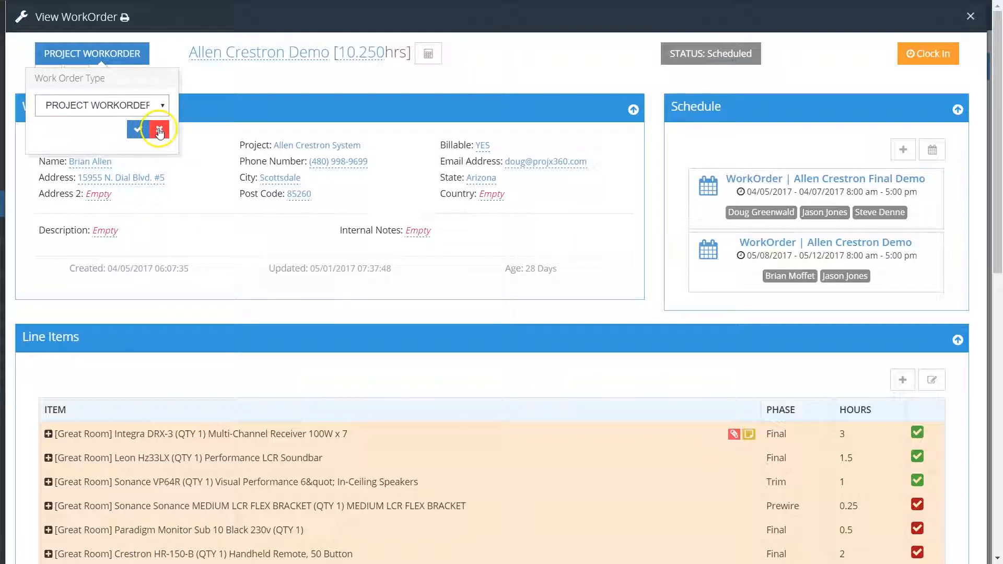
left_click(221, 86)
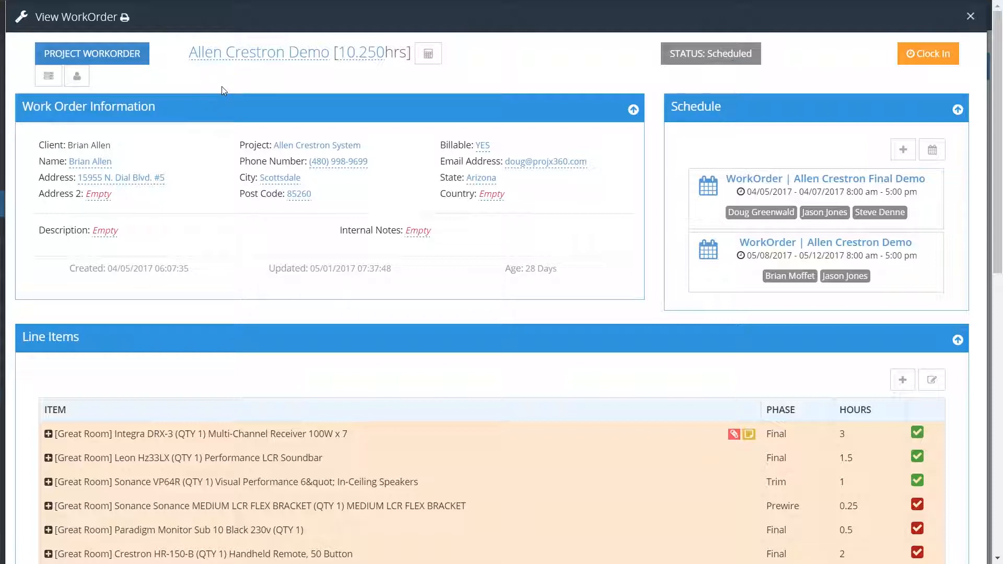
- Examine the work order's project and client links and its title editor, leaving the title without saving
left_click(44, 80)
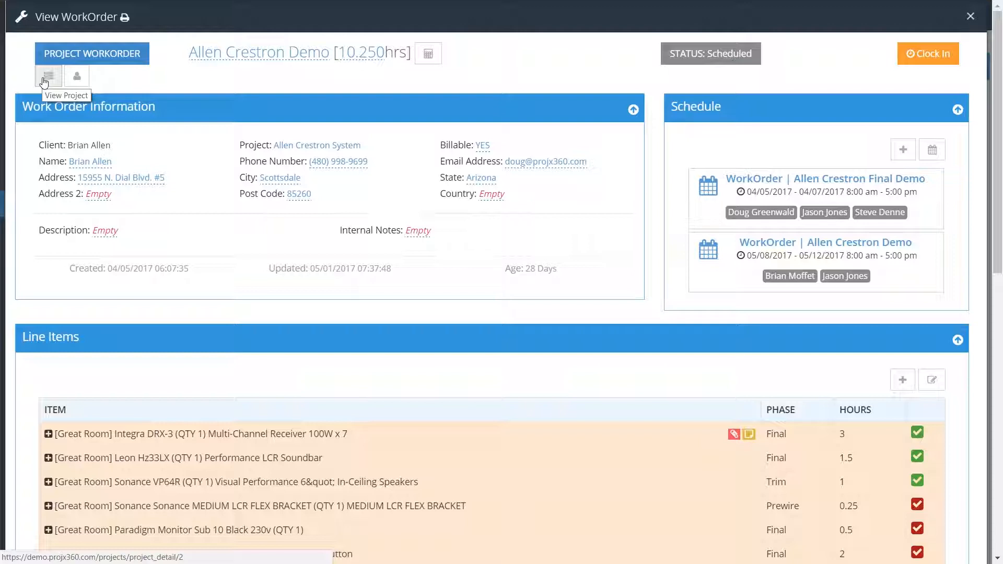
left_click(78, 84)
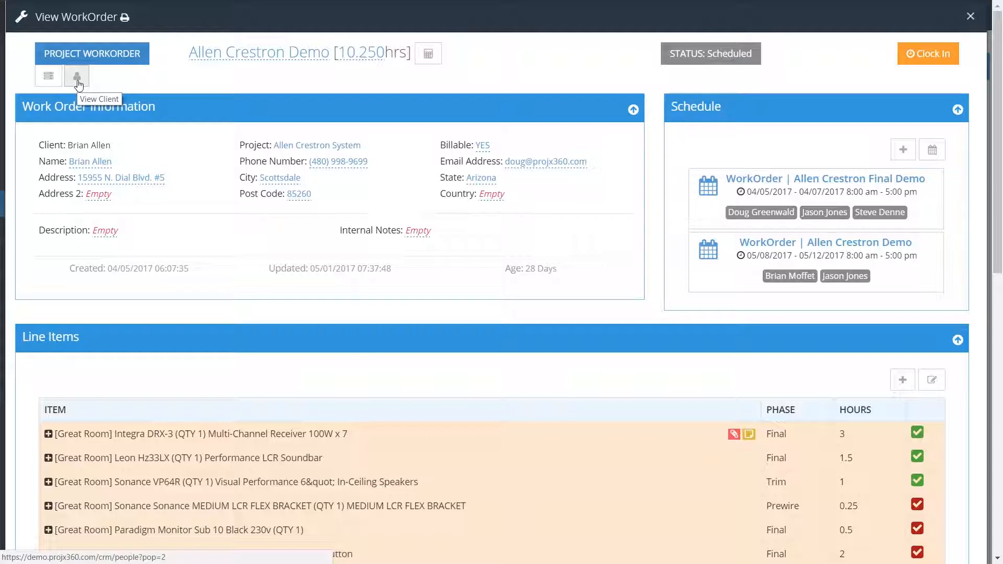
left_click(251, 59)
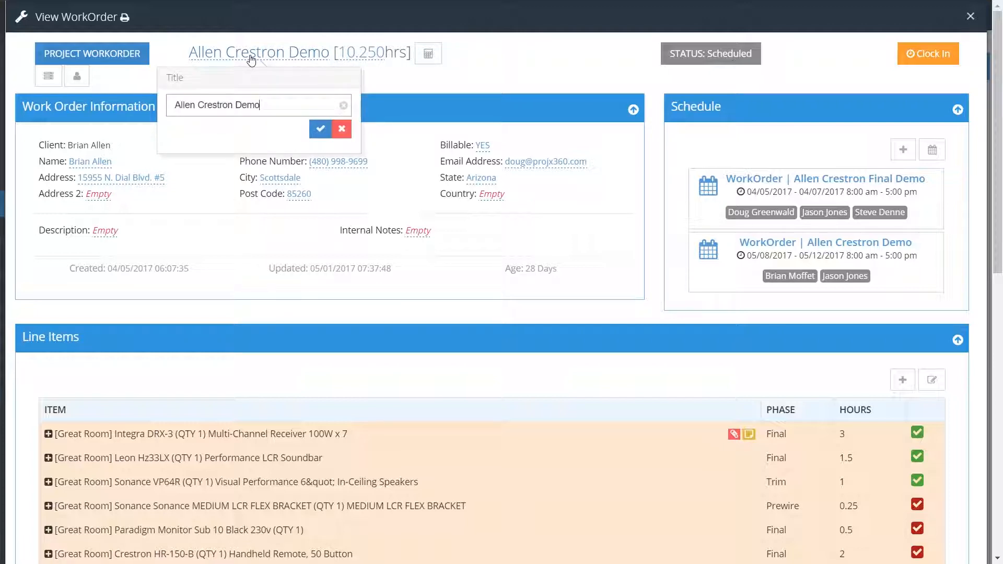
left_click(344, 135)
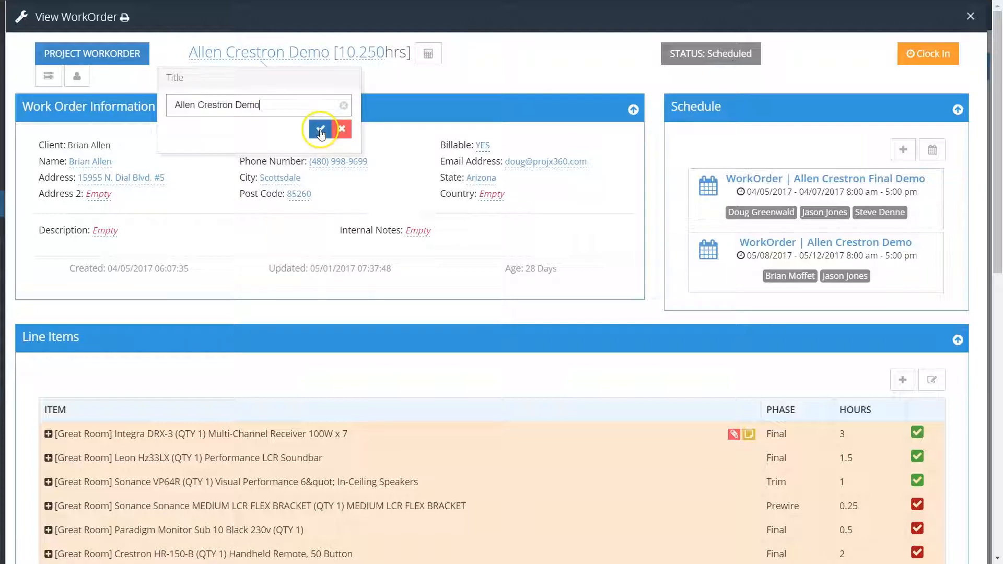
left_click(378, 89)
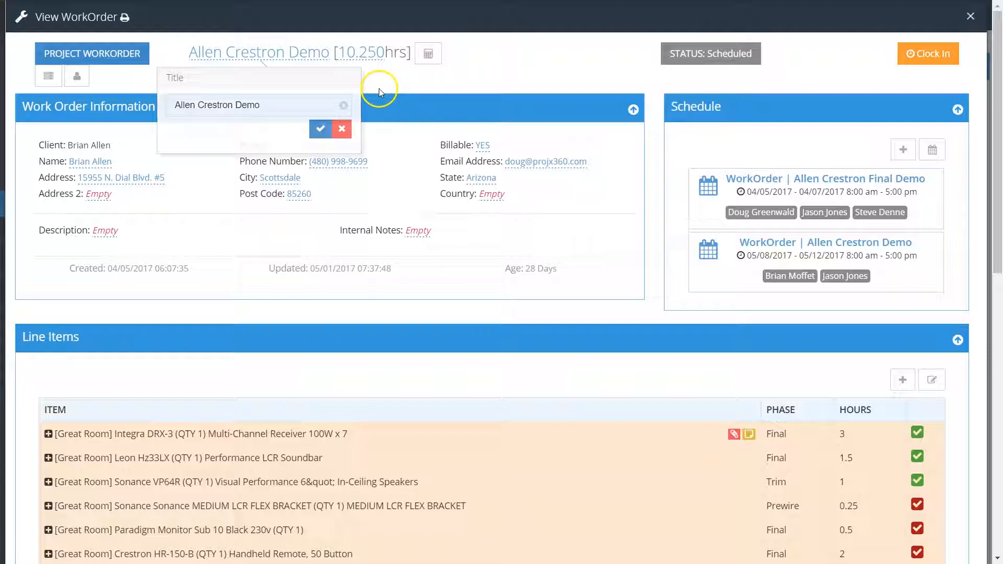
- Set the work order's hours to 6 and save
left_click(351, 52)
left_click_drag(331, 105, 272, 106)
type("6")
left_click(422, 128)
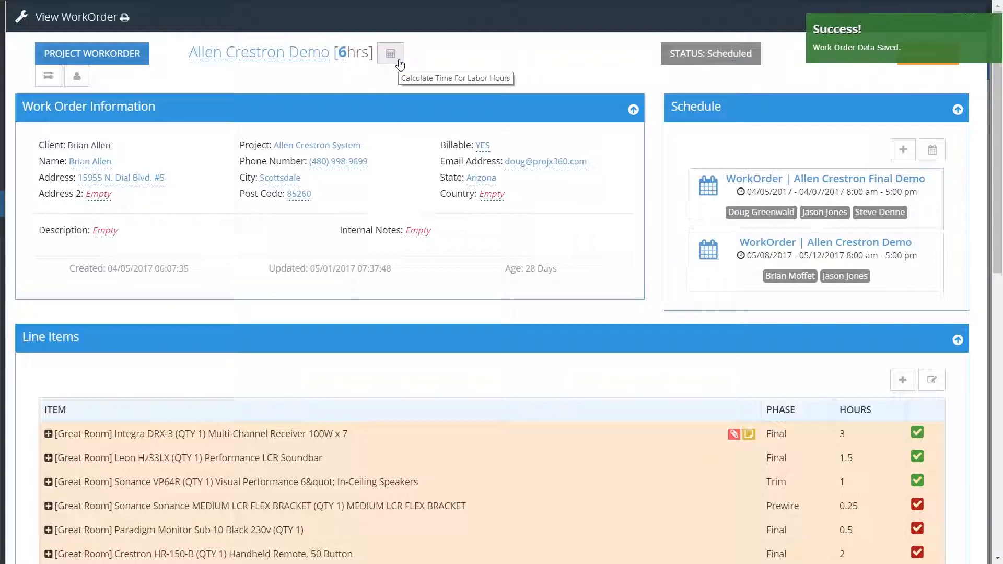
- Review the line item hours and recalculate the work order's total labor hours from them
scroll(469, 395, "down", 5)
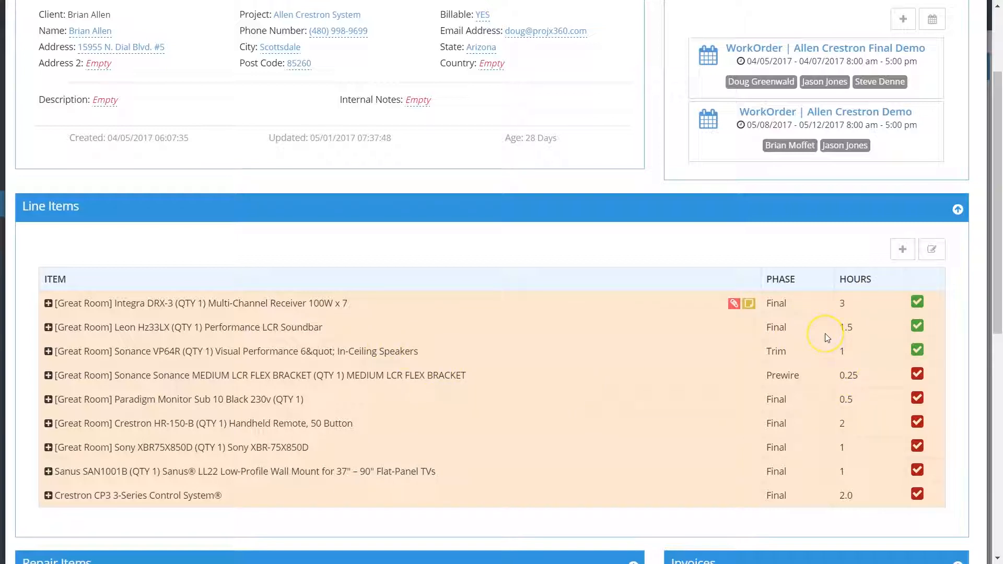
scroll(819, 349, "up", 1)
scroll(820, 349, "up", 3)
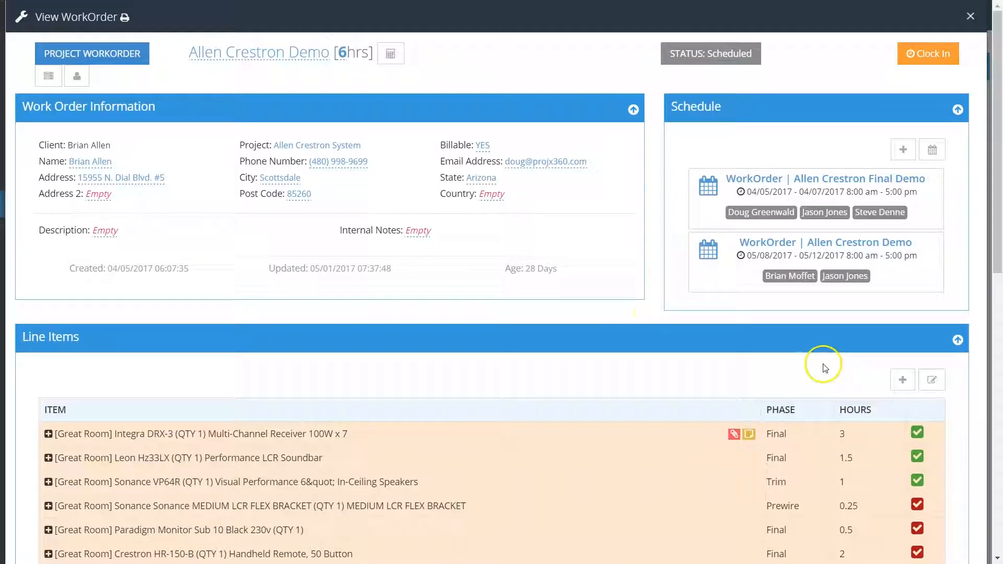
left_click(395, 54)
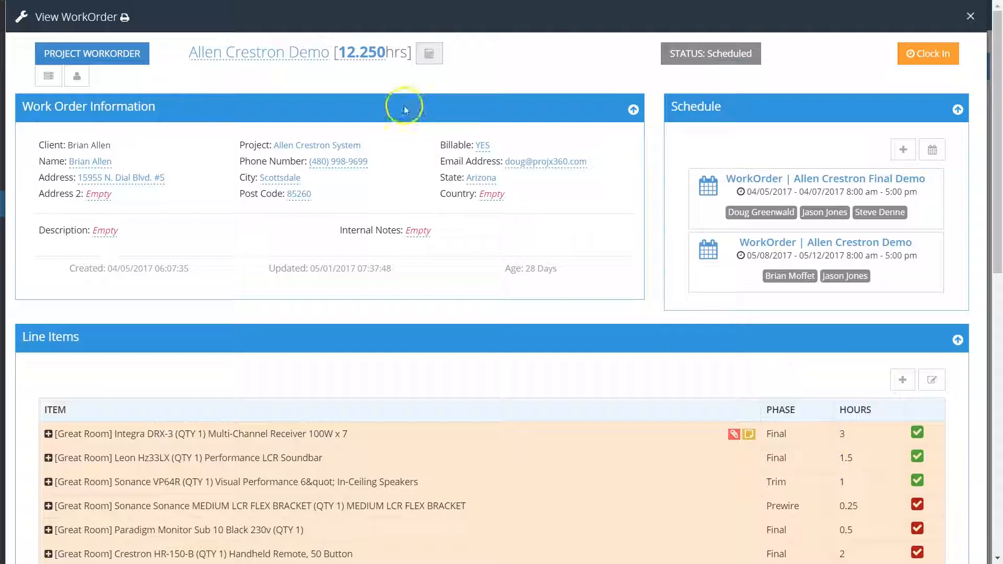
- Examine the status options available for the work order, and close the status editor without changing it
left_click(730, 55)
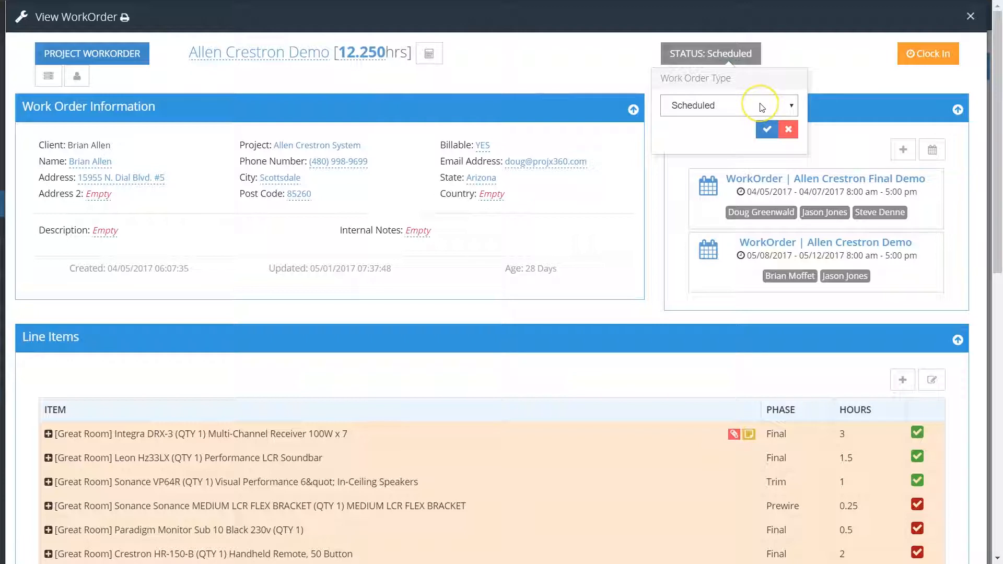
left_click(761, 106)
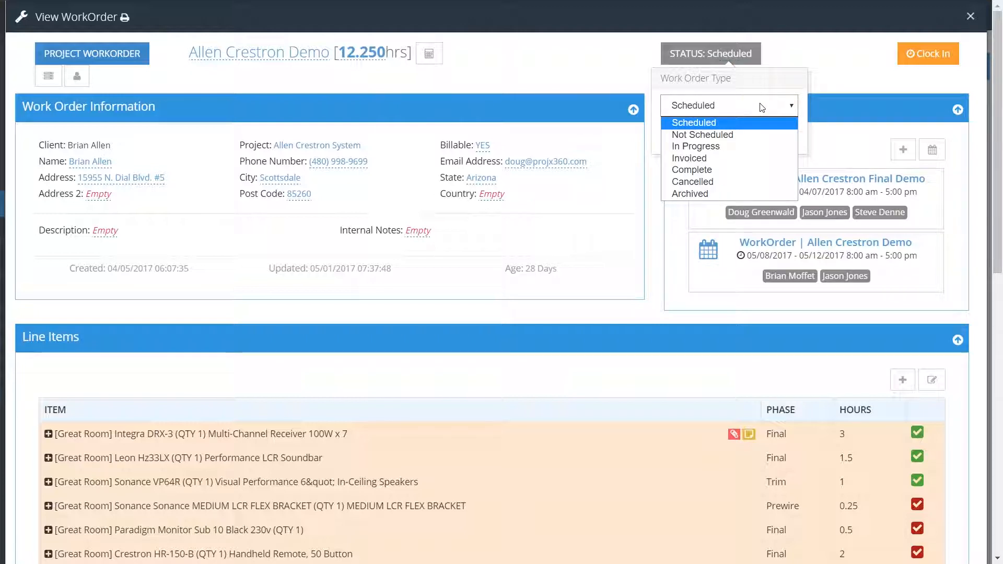
left_click(804, 49)
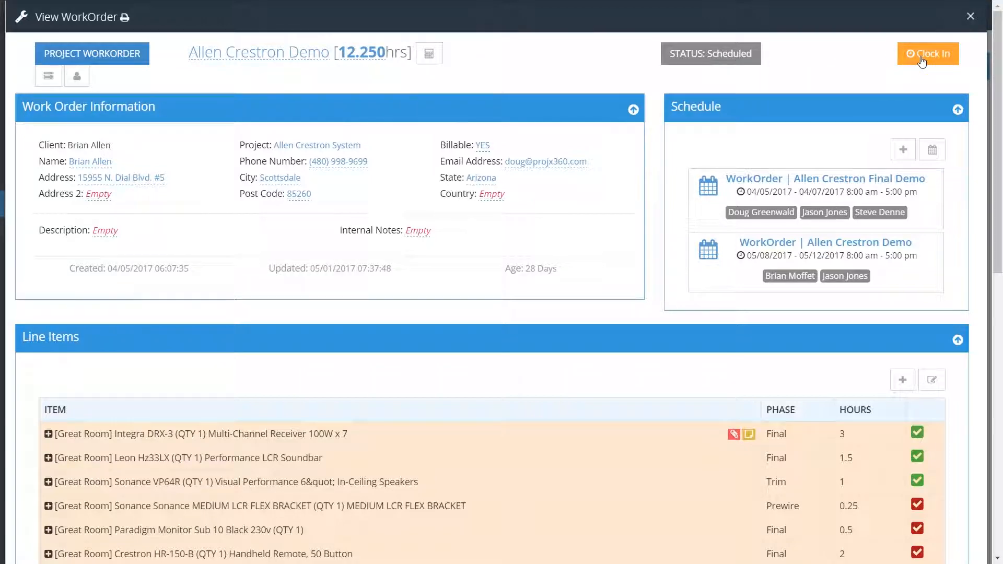
- Clock in to the work order for the Final phase and start the time tracking
left_click(922, 61)
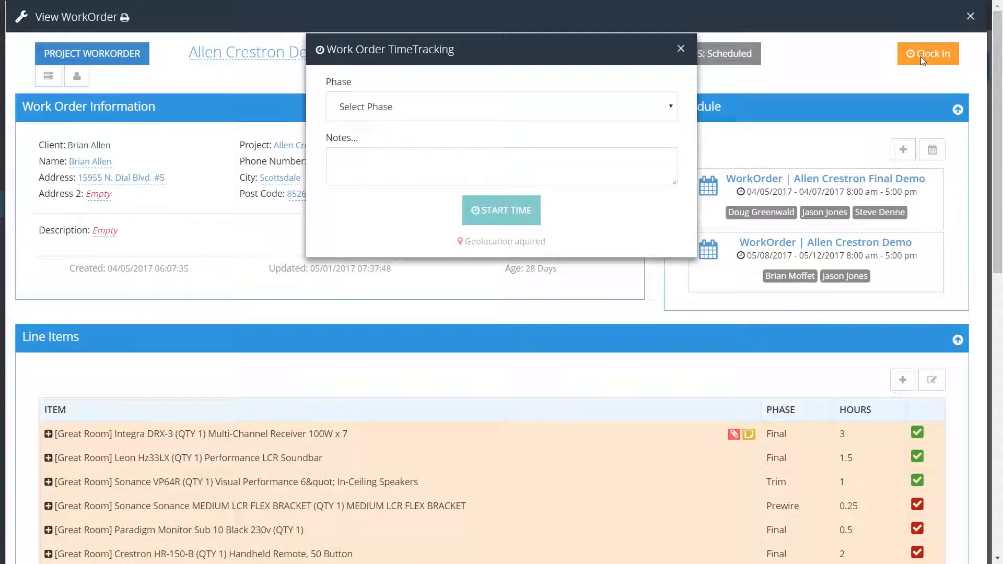
left_click(425, 107)
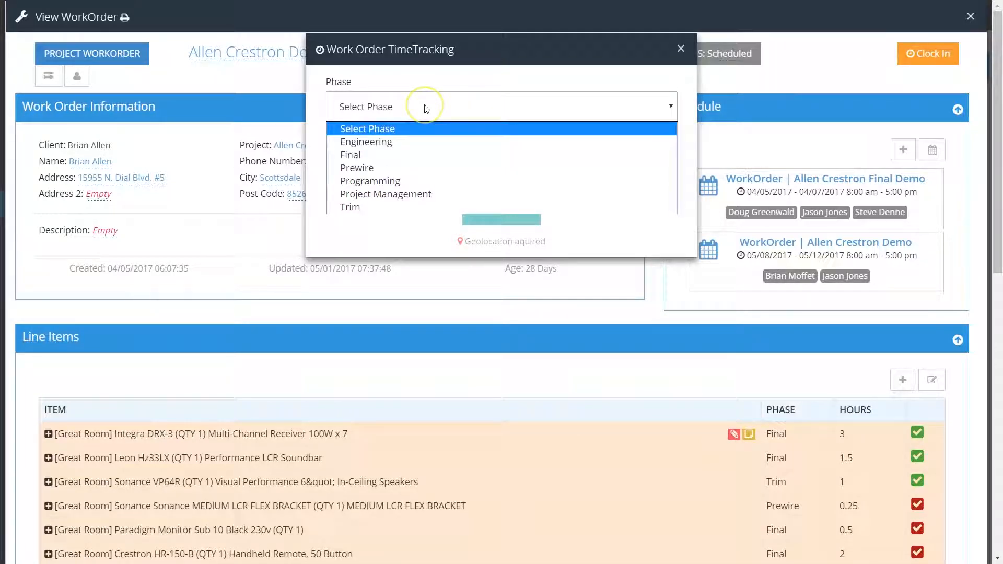
left_click(376, 154)
left_click(498, 211)
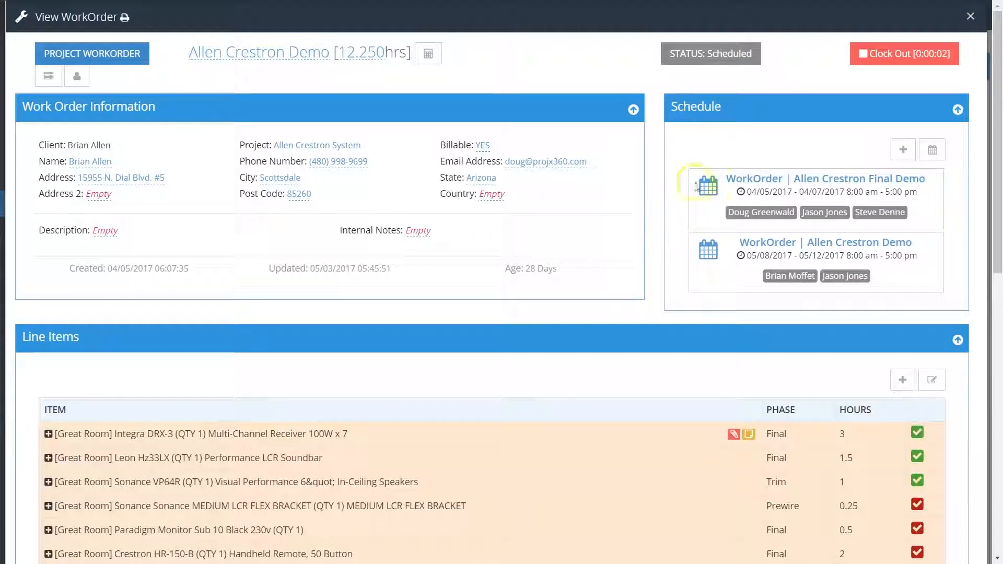
left_click(930, 68)
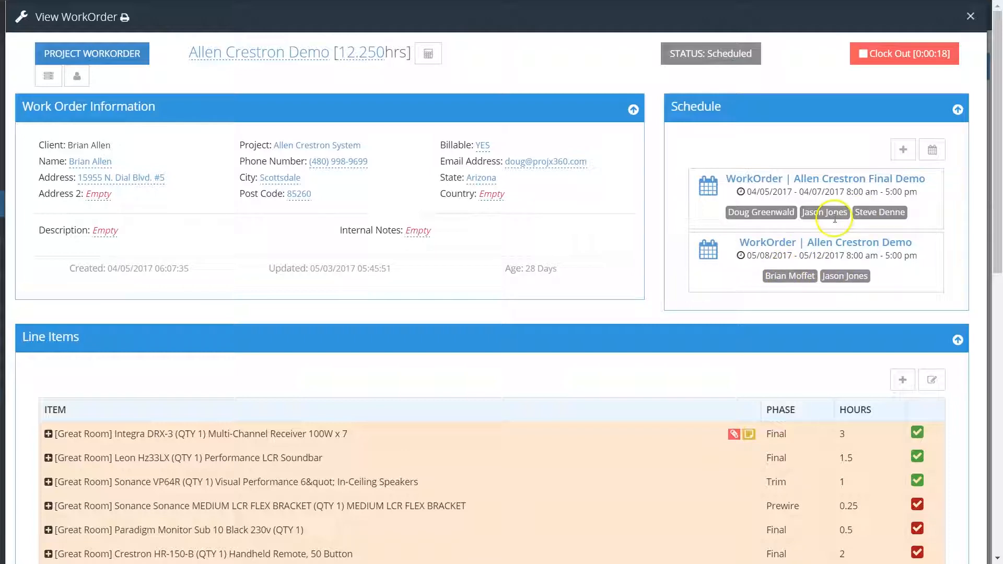
- Open the form for adding a schedule to the work order and examine its date and time fields
left_click(901, 151)
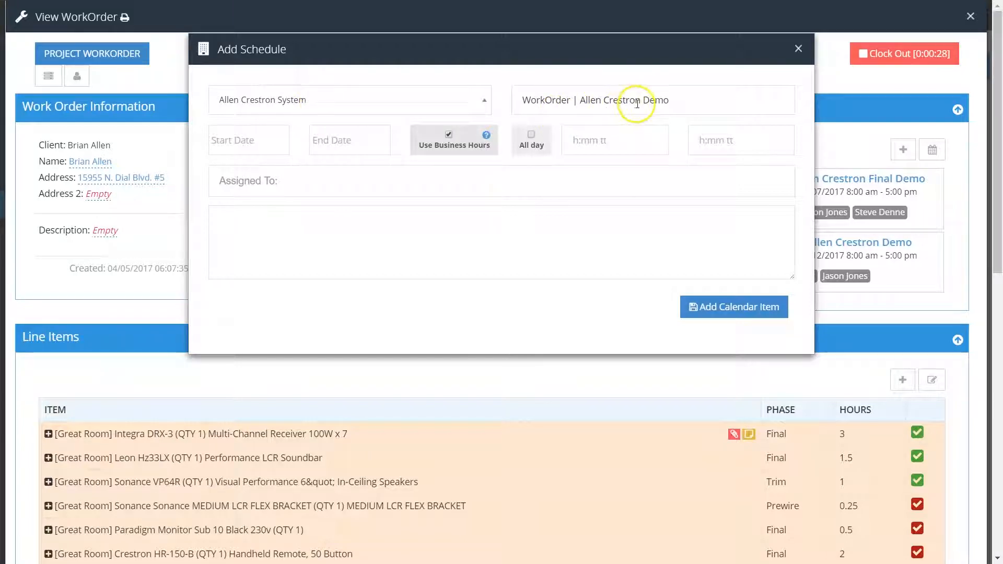
left_click(262, 147)
left_click(348, 141)
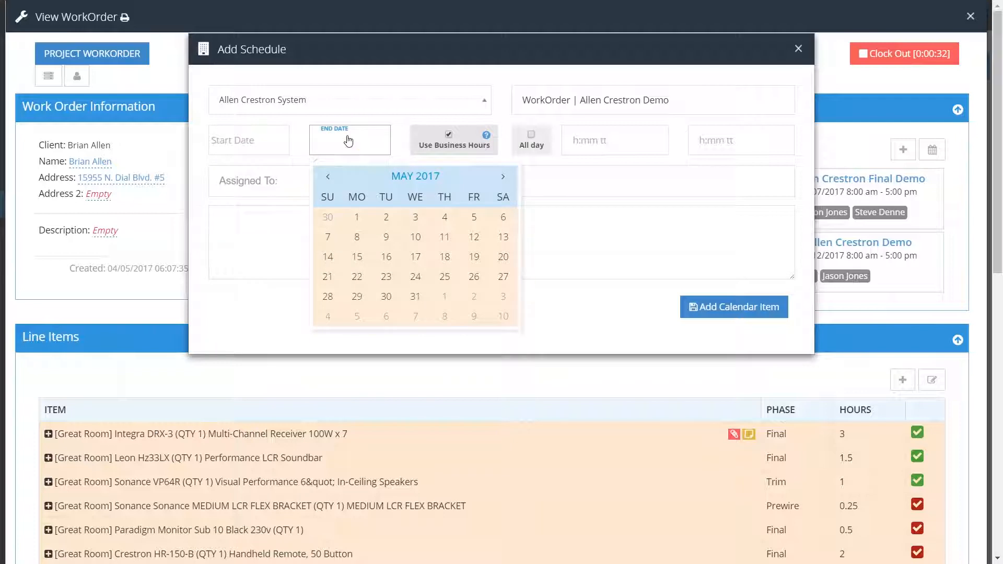
left_click(583, 147)
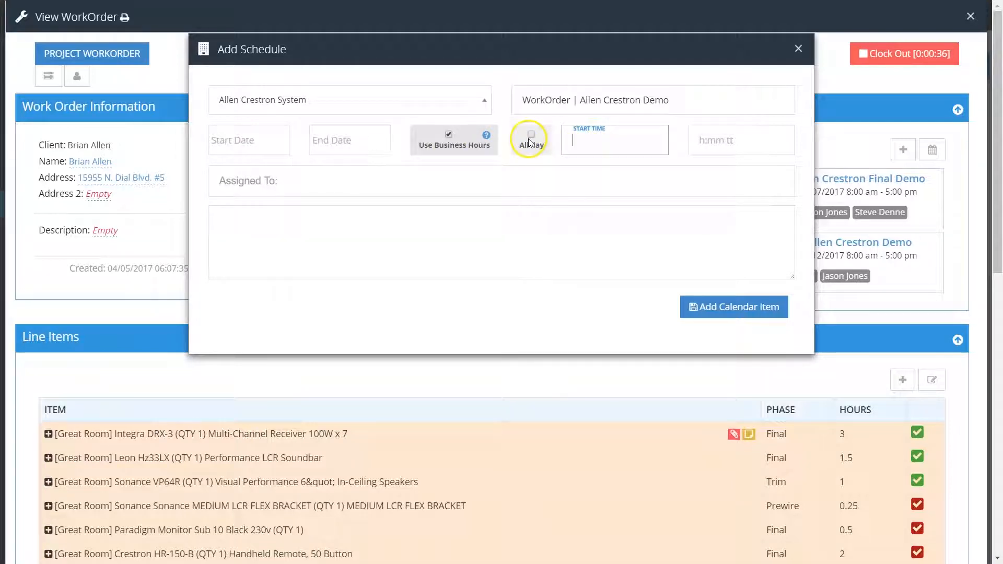
- Try assigning the first two listed technicians to the new schedule, and close the form without adding the calendar item
left_click(369, 184)
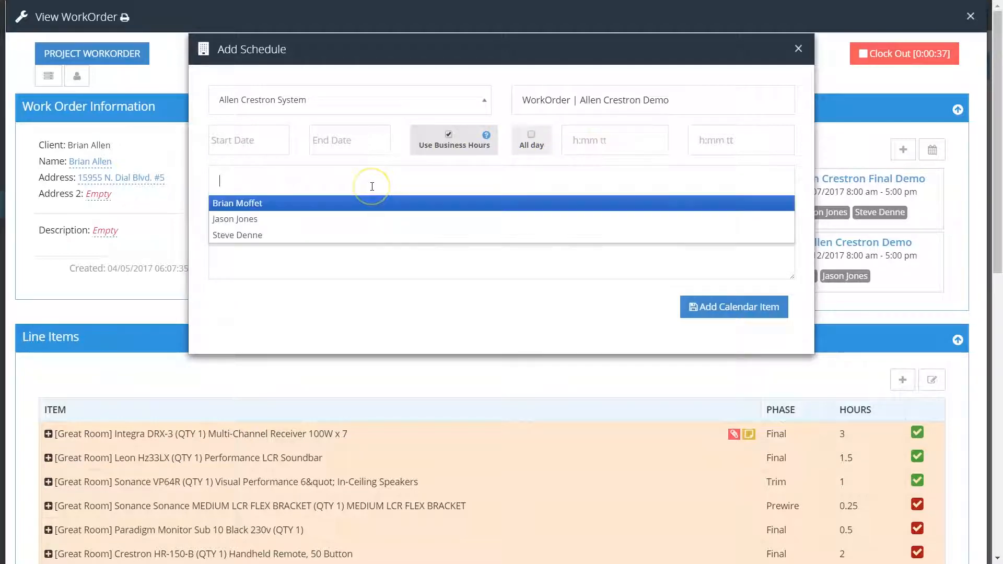
left_click(282, 204)
left_click(272, 218)
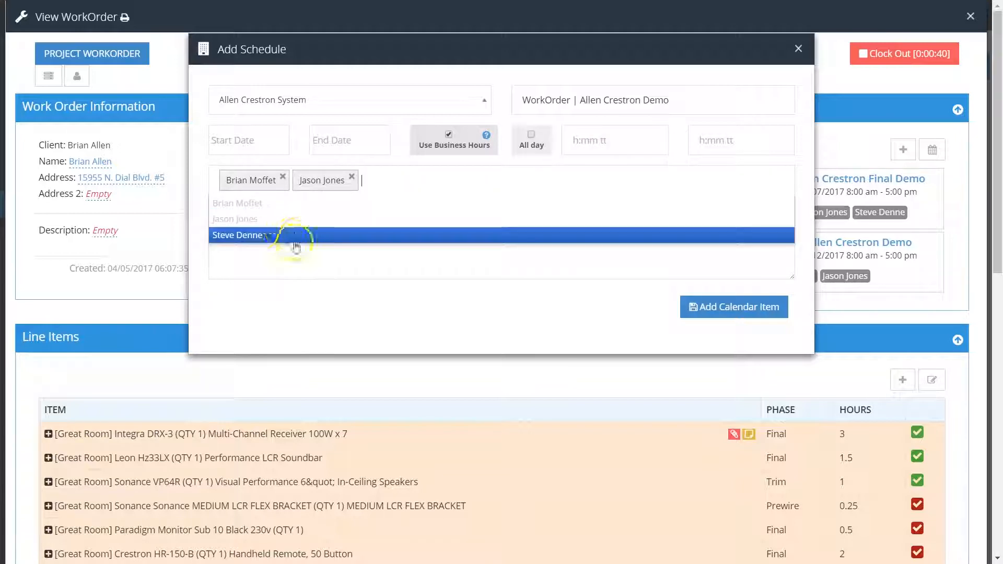
left_click(298, 252)
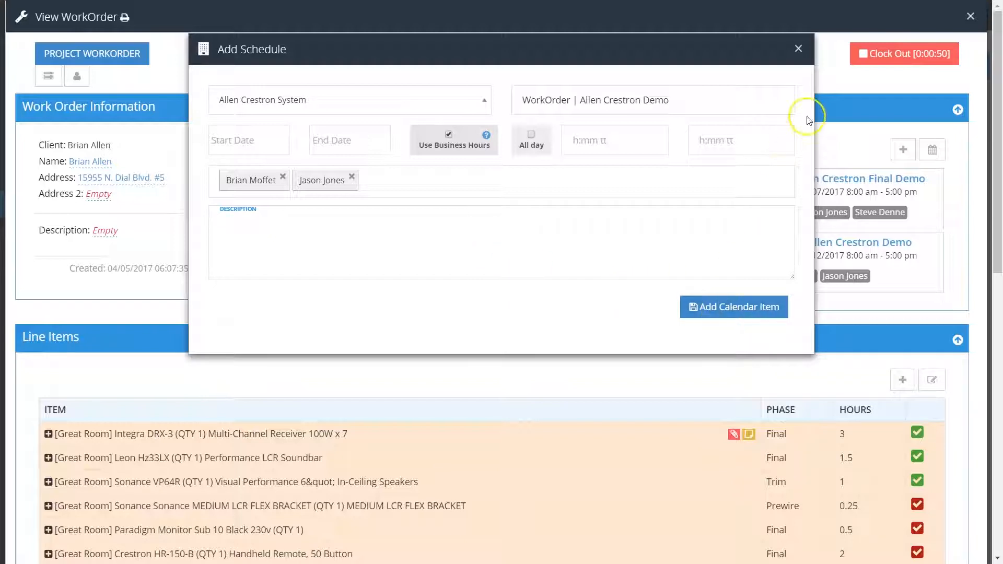
left_click(799, 49)
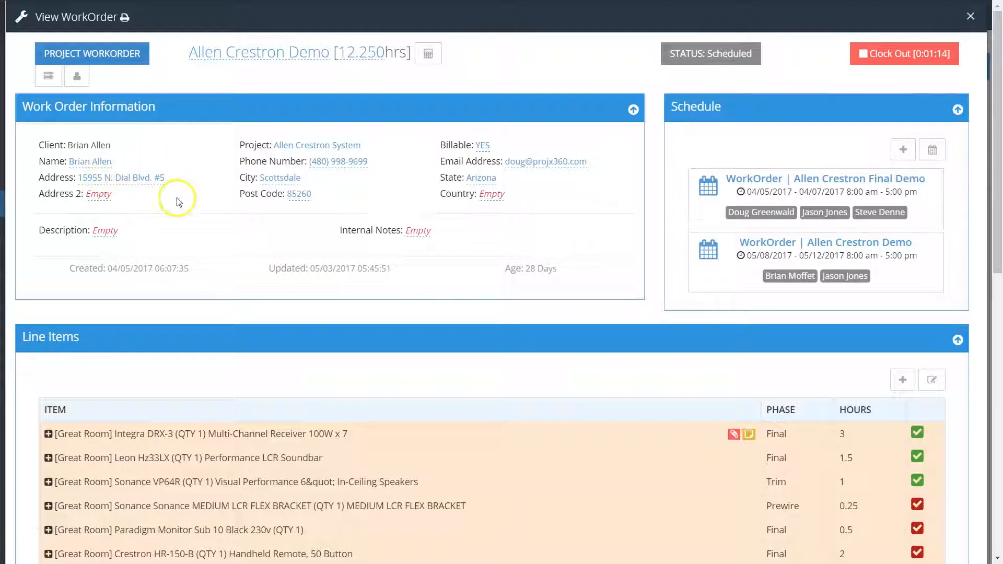
- Examine the email address, description and internal notes editors in the work order information, leaving each without changes
left_click(529, 165)
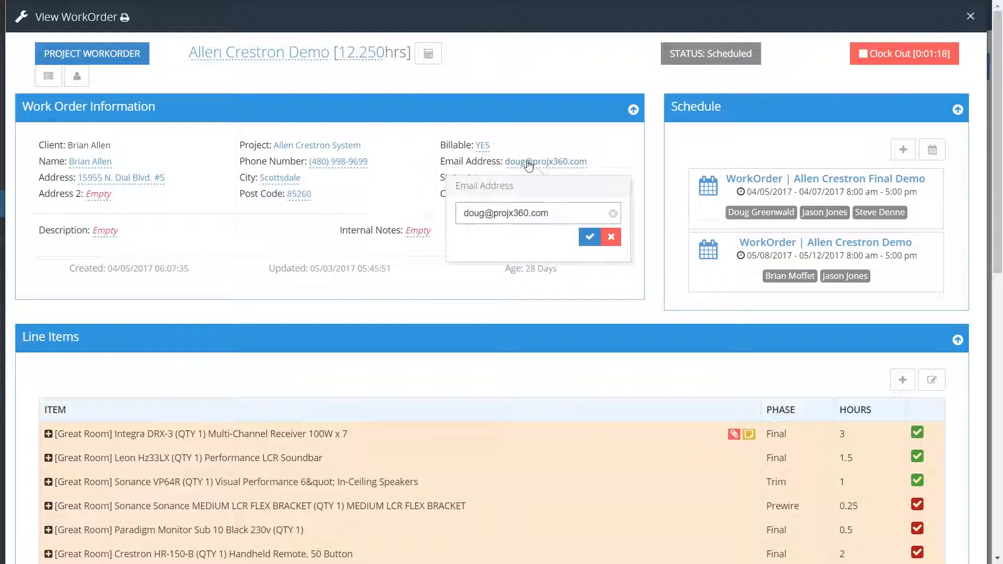
left_click(544, 140)
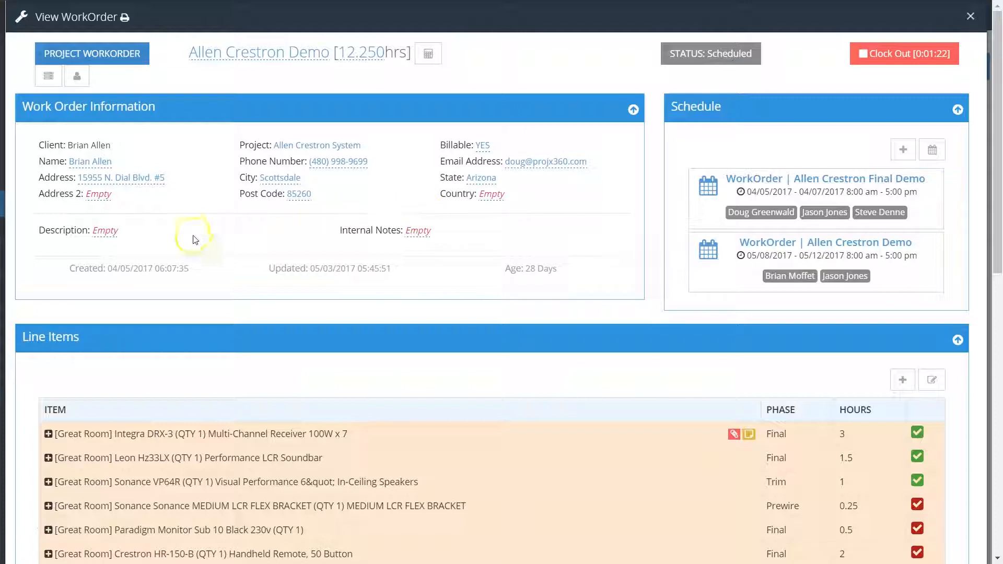
left_click(106, 235)
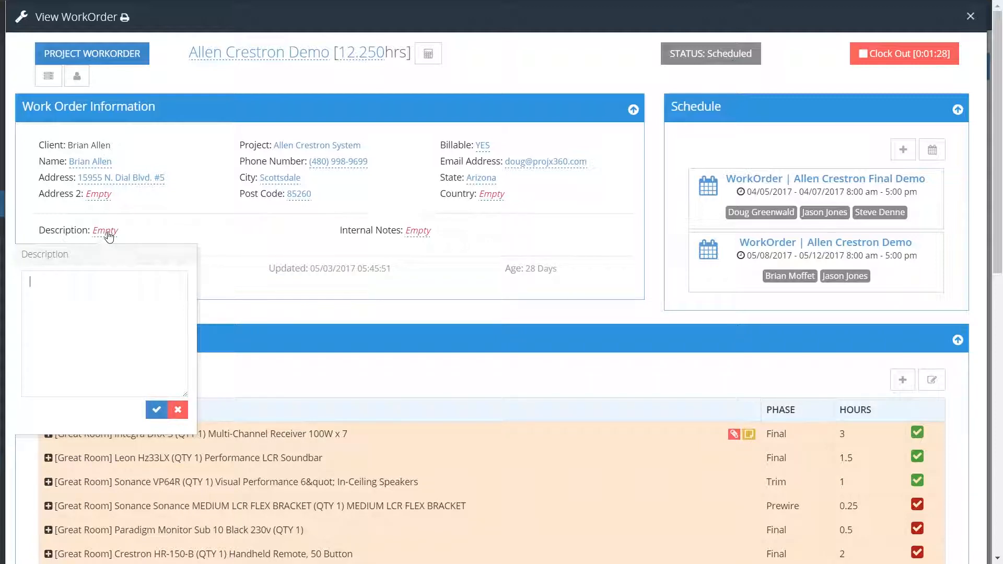
left_click(419, 232)
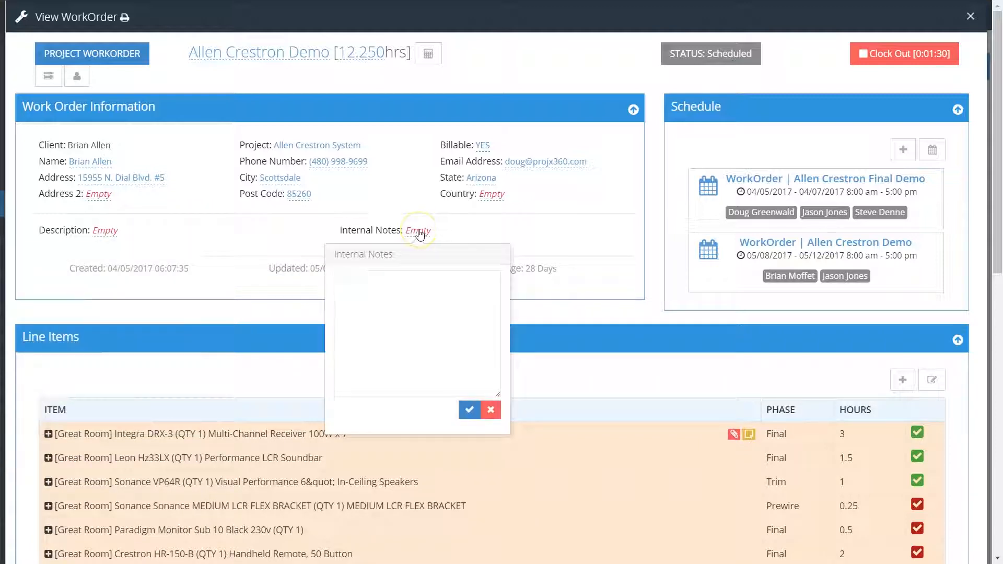
left_click(301, 246)
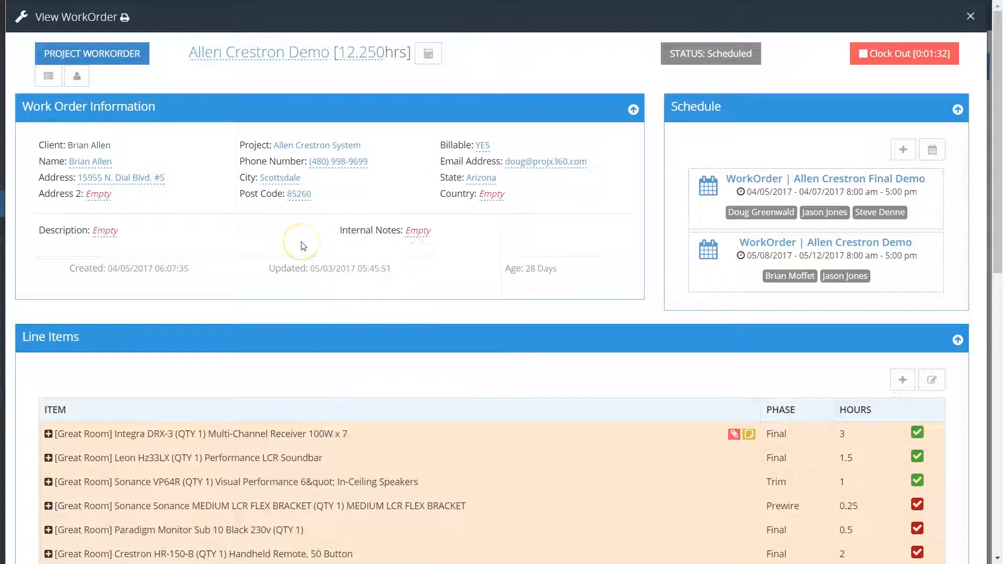
- Open the line items for editing and move the Sonance MEDIUM LCR FLEX BRACKET above the Sonance VP64R speakers
scroll(314, 279, "down", 3)
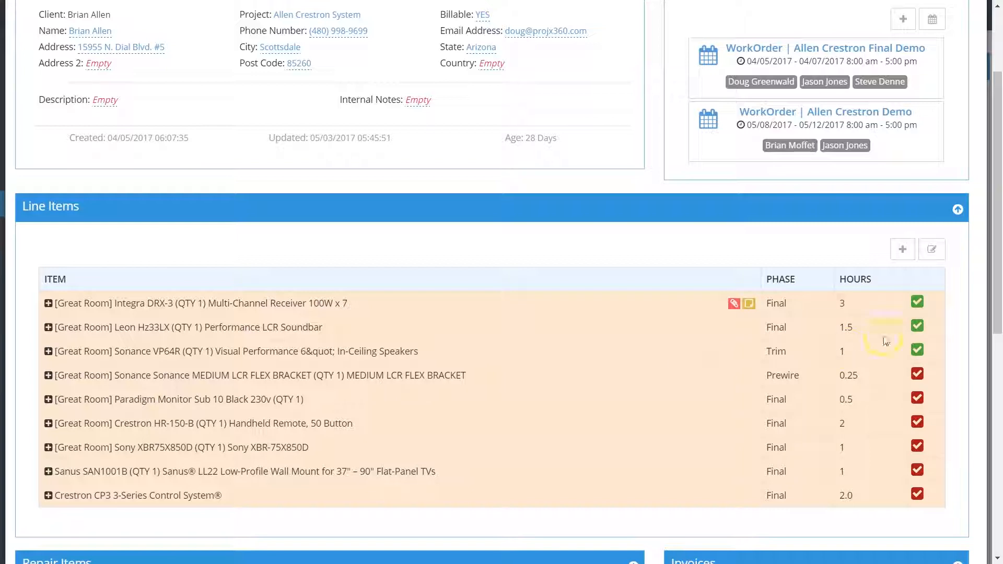
left_click(942, 254)
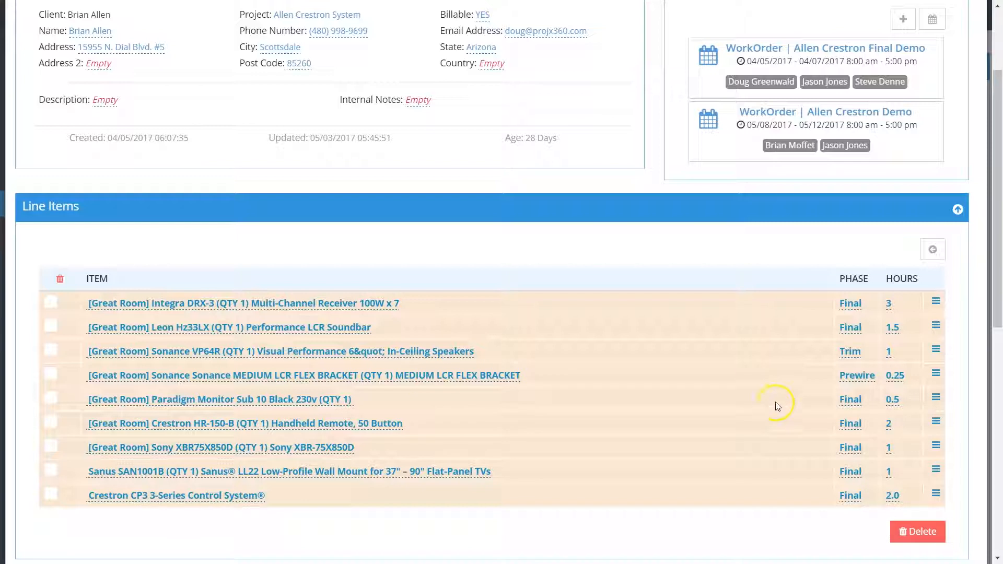
left_click_drag(755, 380, 740, 343)
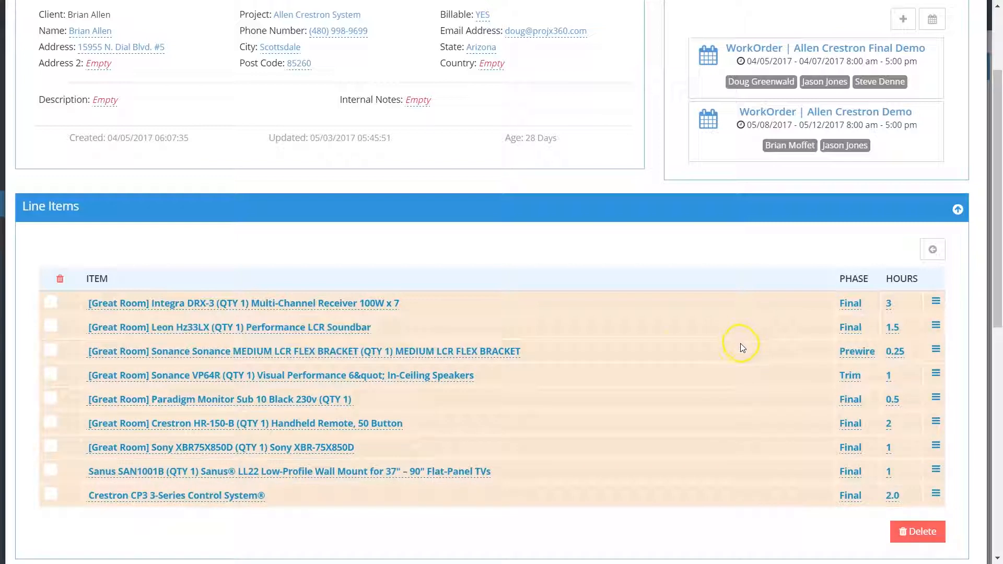
- Delete all line items from the work order and leave line item editing
left_click(60, 278)
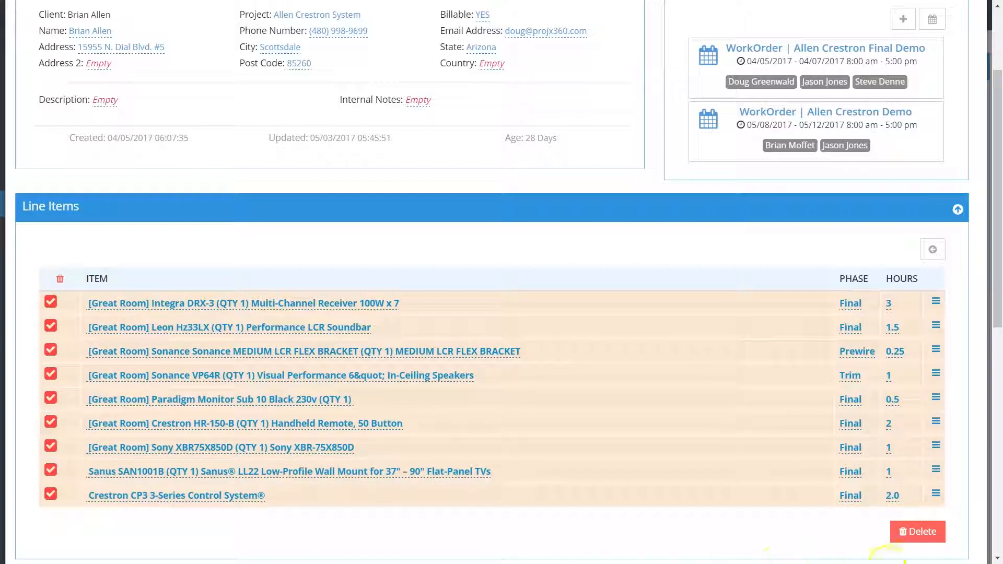
left_click(939, 535)
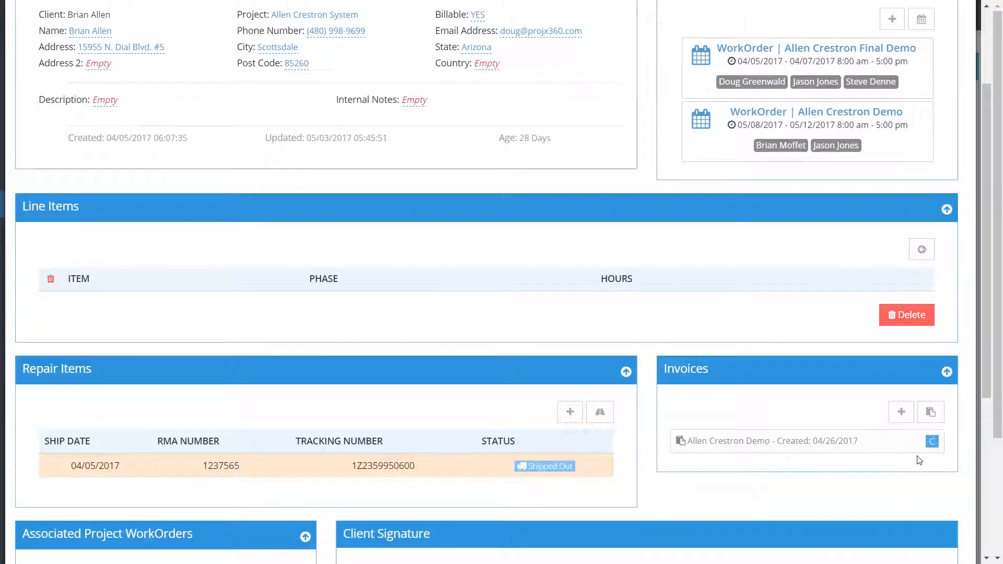
left_click(915, 450)
left_click(921, 254)
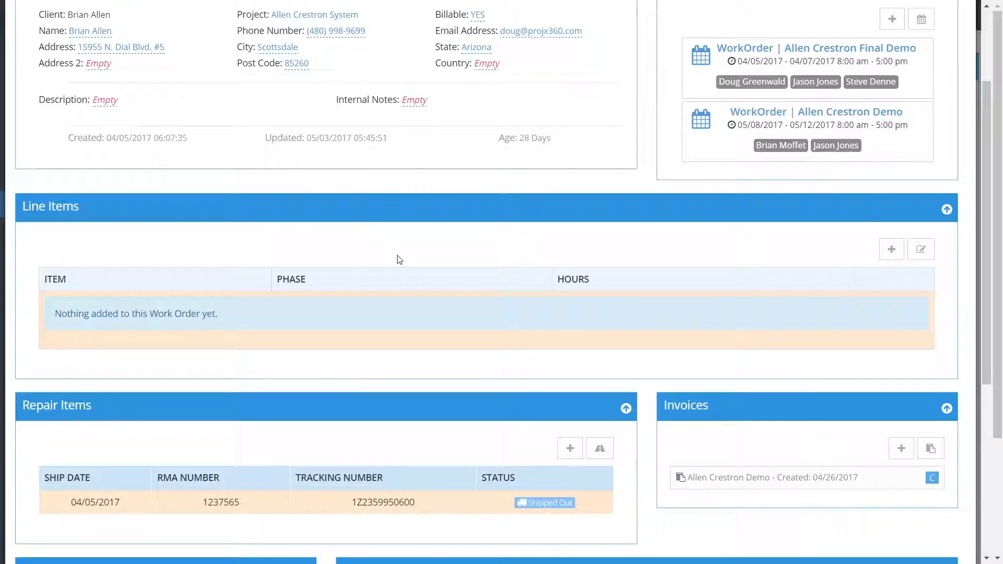
- Start adding a line item of type Proposal Item and choose the client's Crestron Home Automation System Video proposal
left_click(892, 251)
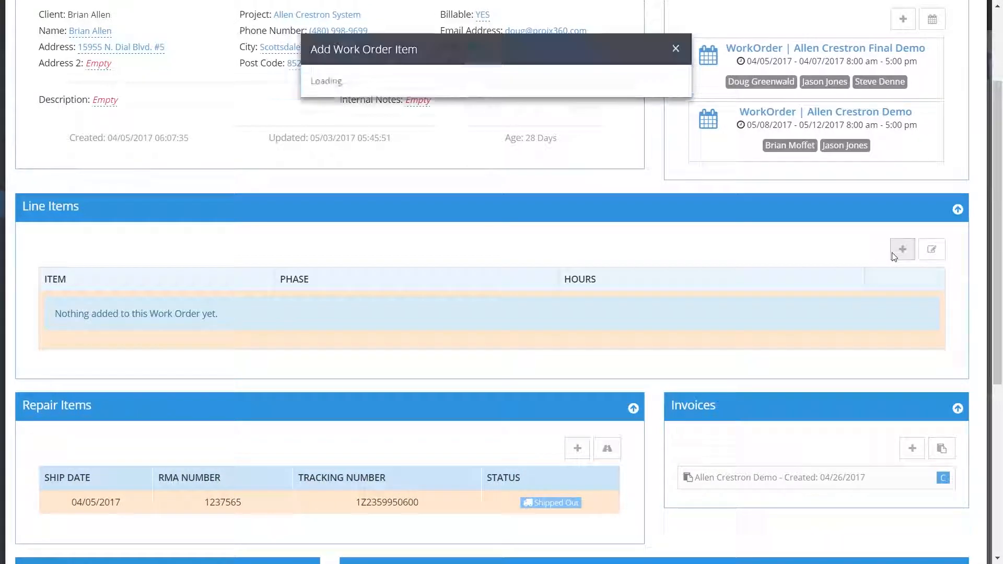
left_click(517, 99)
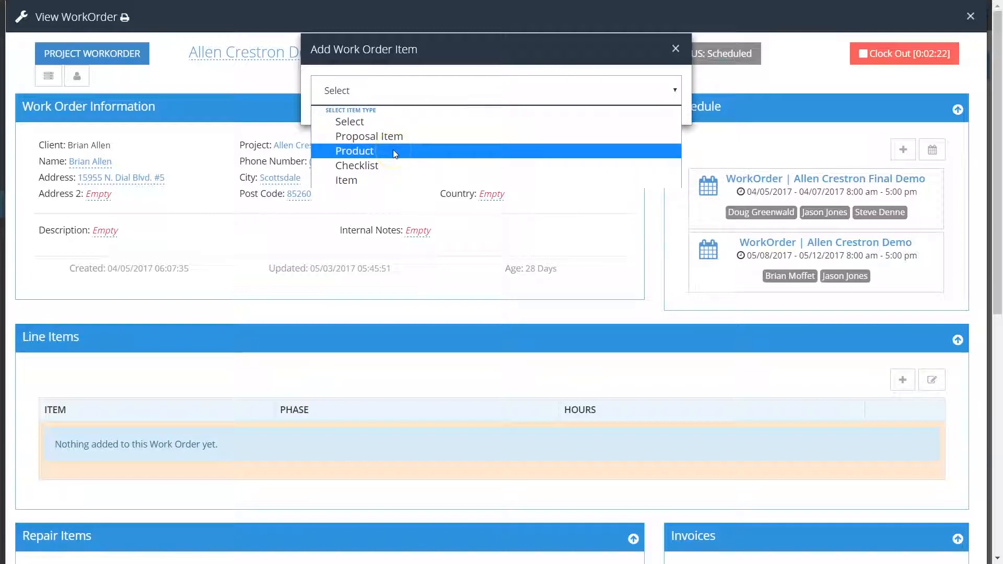
left_click(389, 163)
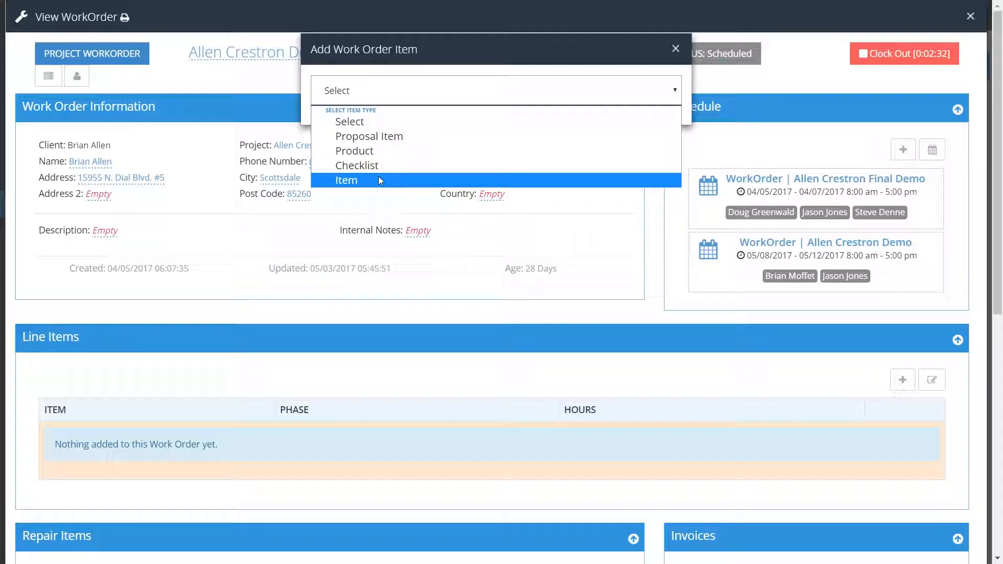
left_click(389, 136)
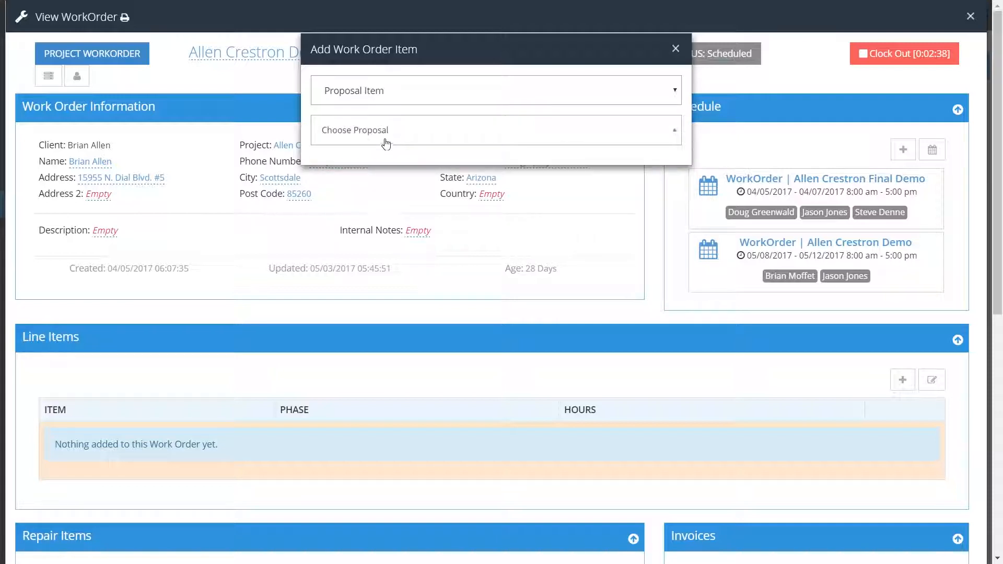
left_click(426, 137)
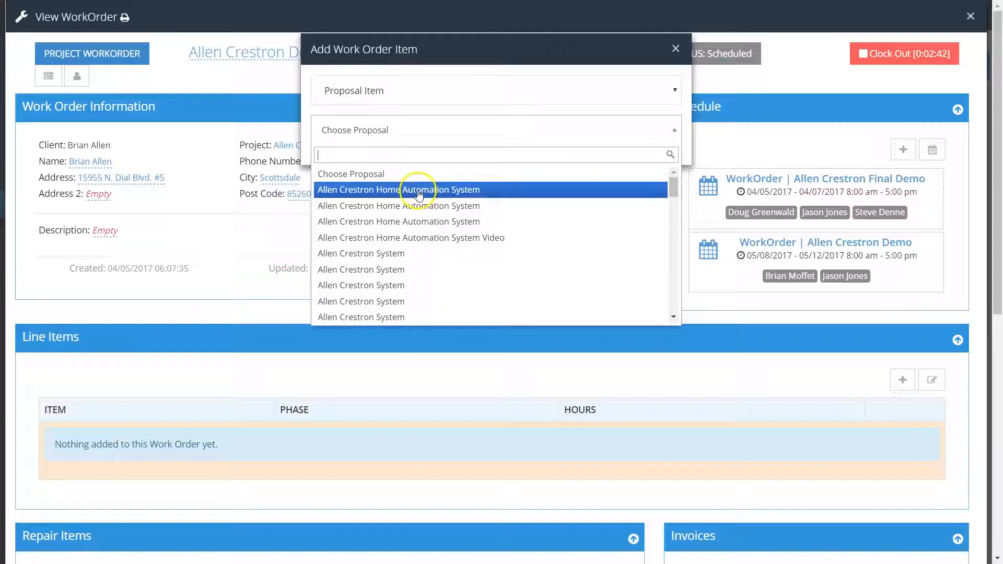
left_click(419, 239)
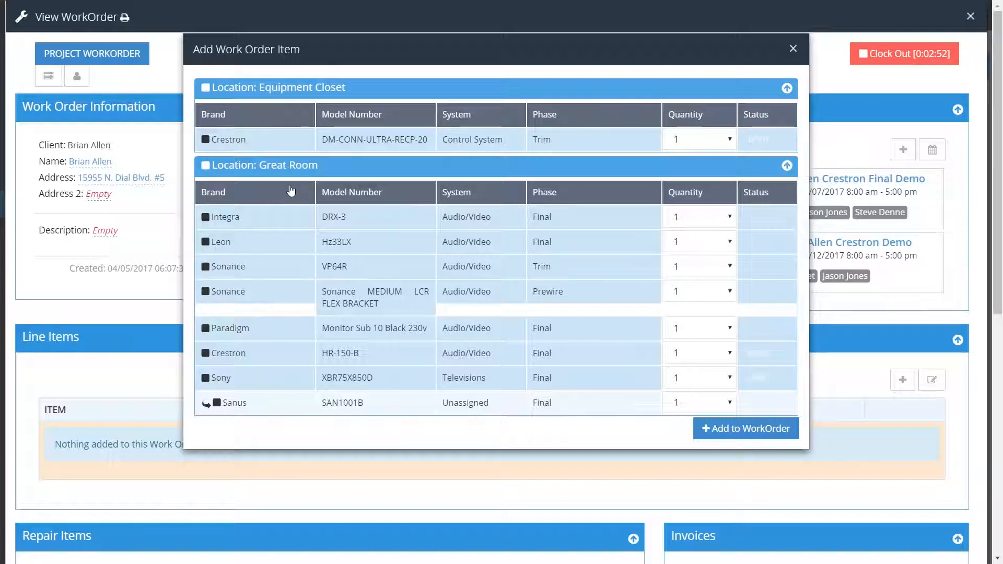
- Add all Great Room proposal items except the two Sonance products to the work order
left_click(206, 219)
left_click(206, 243)
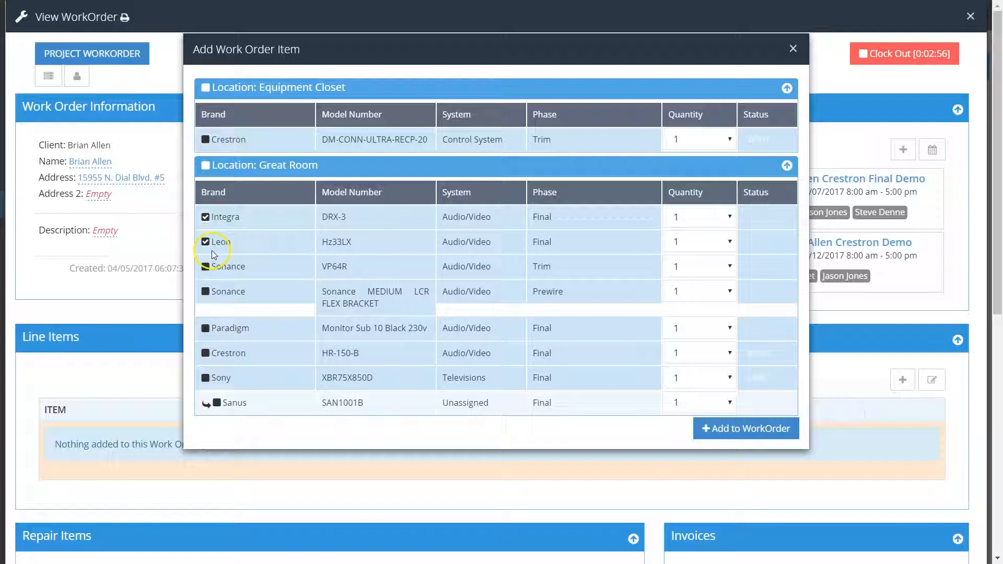
left_click(206, 167)
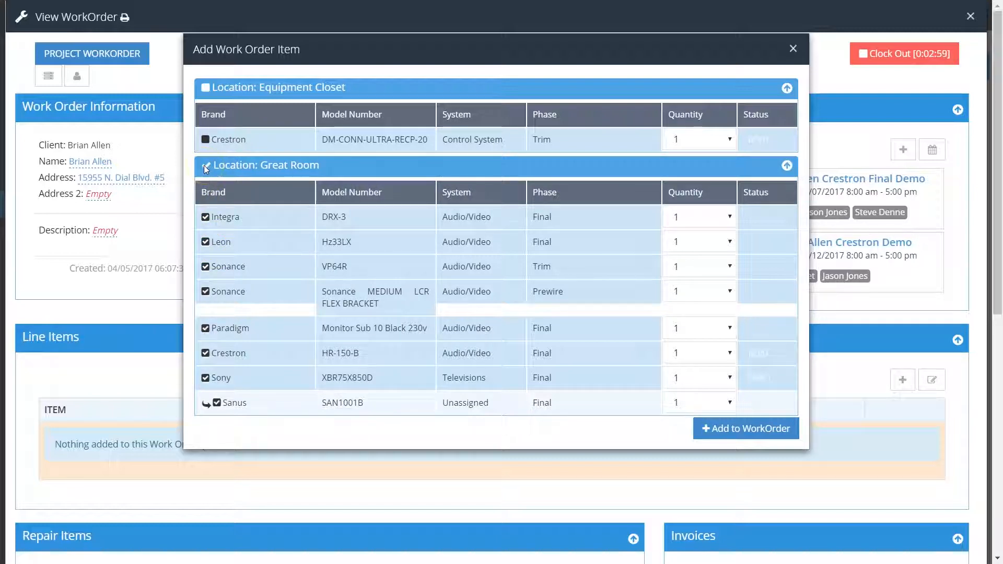
left_click(206, 292)
left_click(204, 269)
left_click(207, 270)
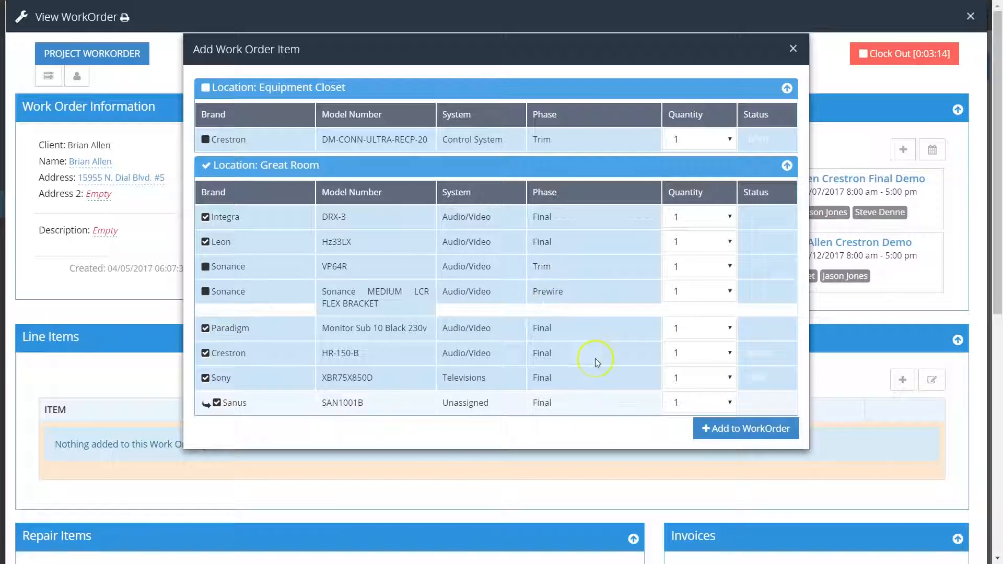
left_click(767, 428)
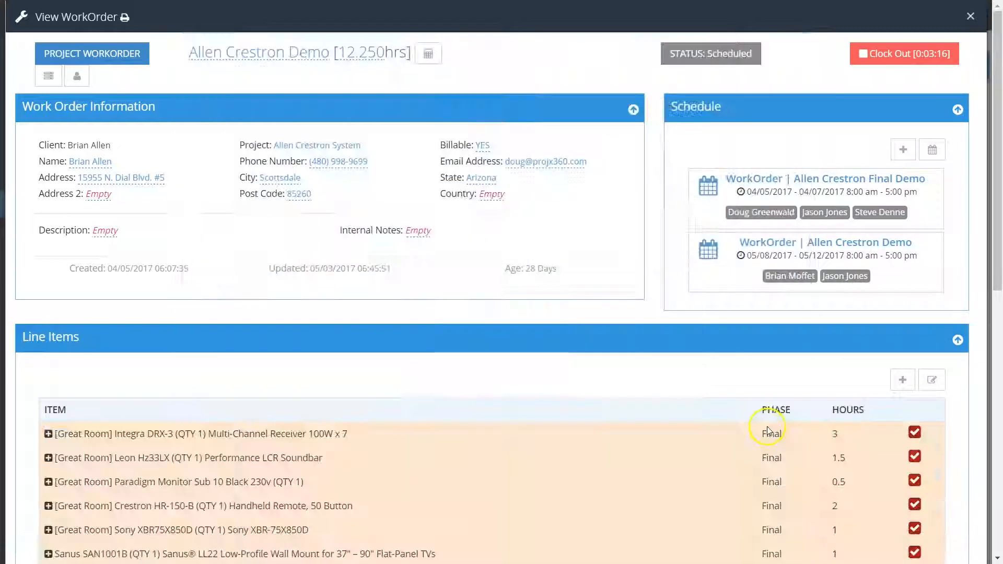
- Expand the Integra DRX-3 line item and save the note "Receiver doesn't fit in the cabinet" on it
scroll(610, 431, "down", 1)
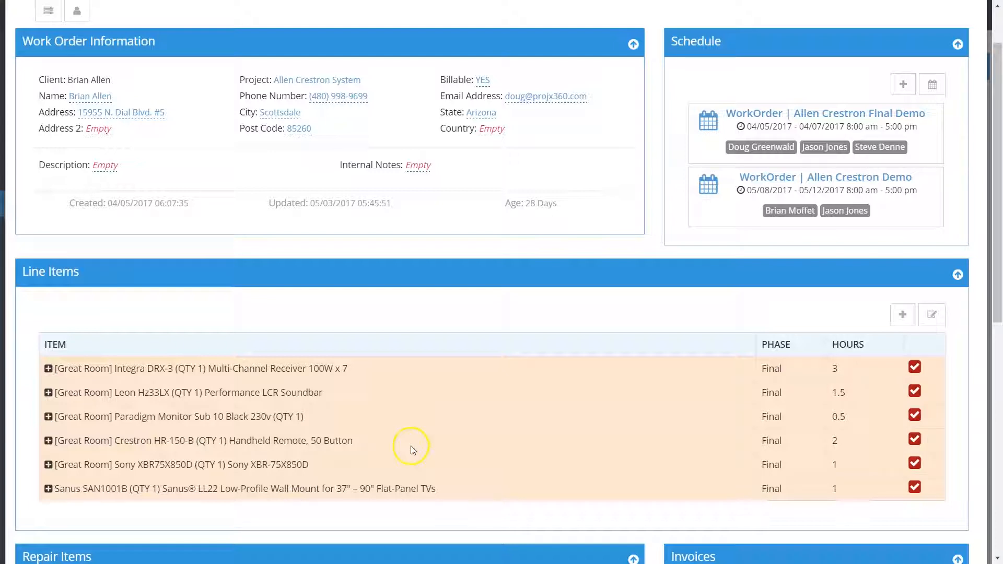
left_click(49, 369)
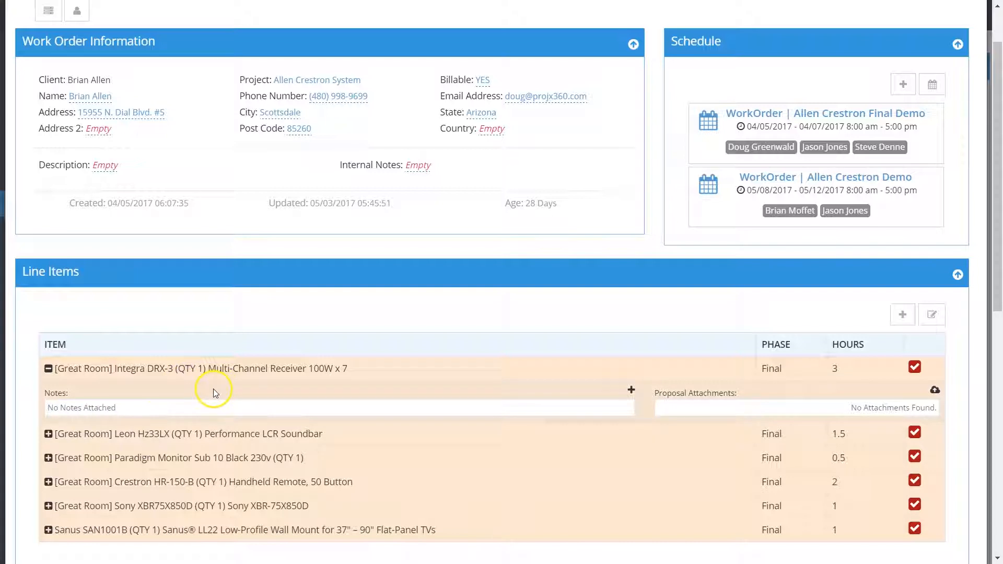
left_click(631, 391)
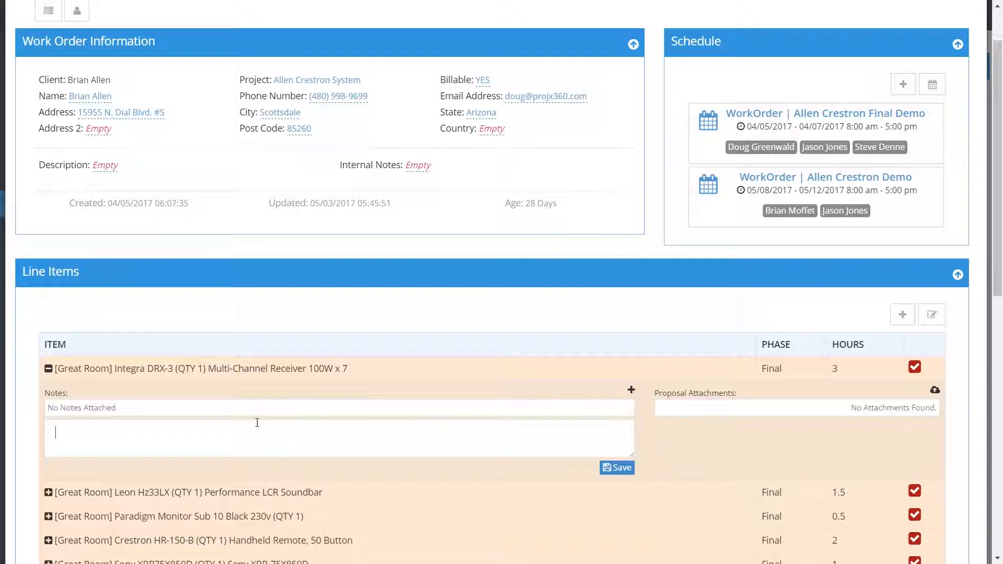
type("Receiver doesn't fit in the cabi")
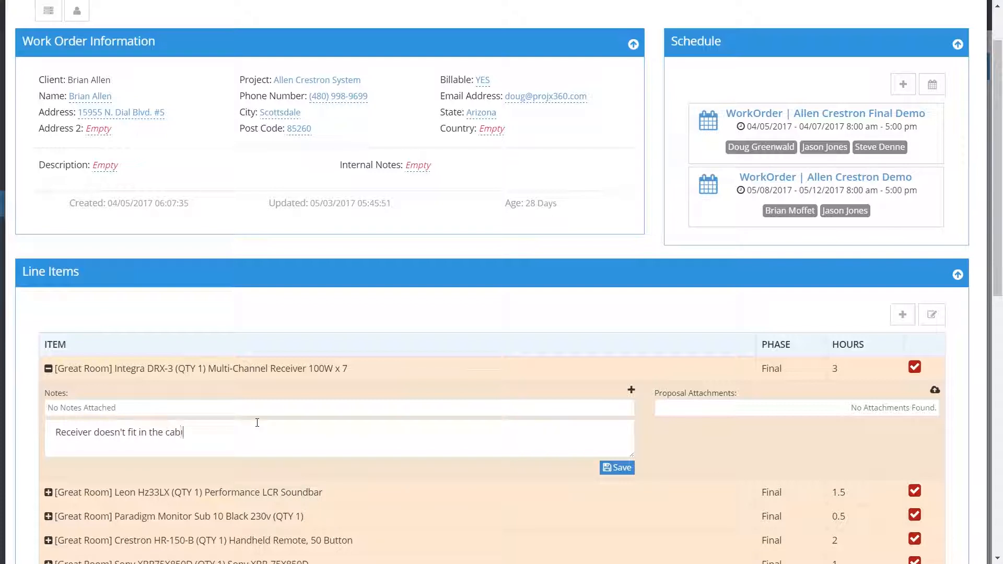
type("net")
left_click(620, 469)
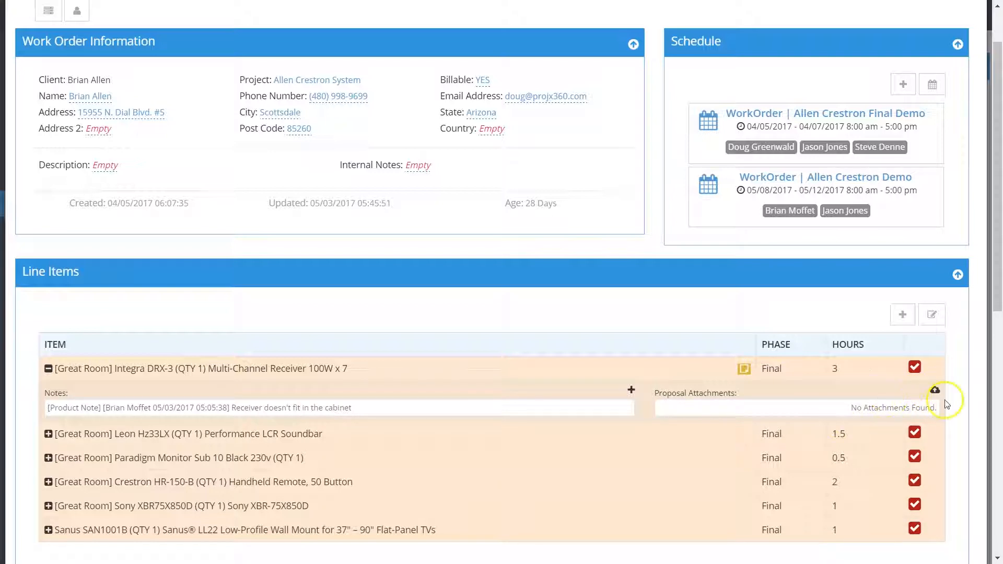
- Attach Signed Arizona Audio File.pdf to the Integra DRX-3 line item and collapse the item's details
left_click(936, 390)
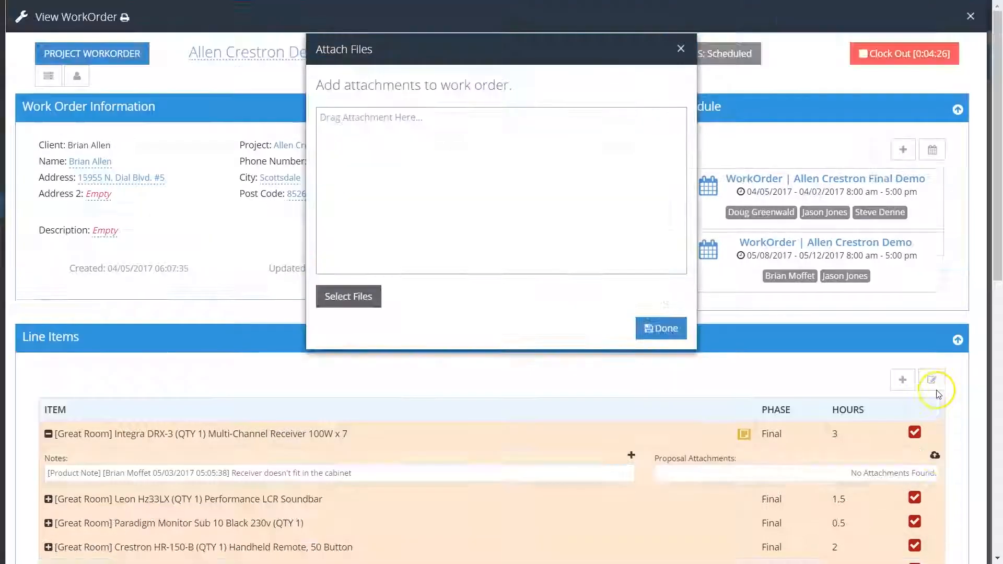
left_click(374, 302)
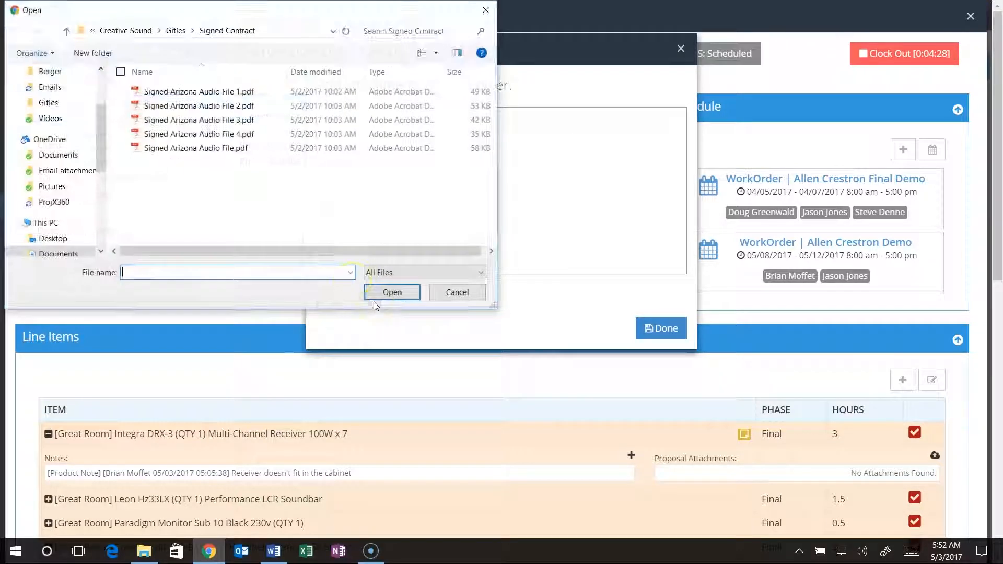
left_click(201, 148)
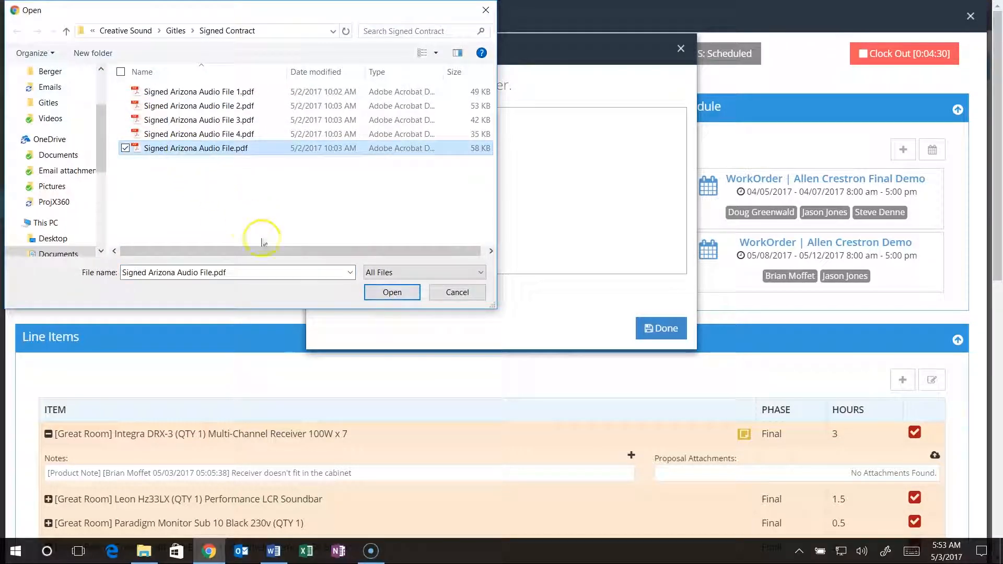
left_click(392, 293)
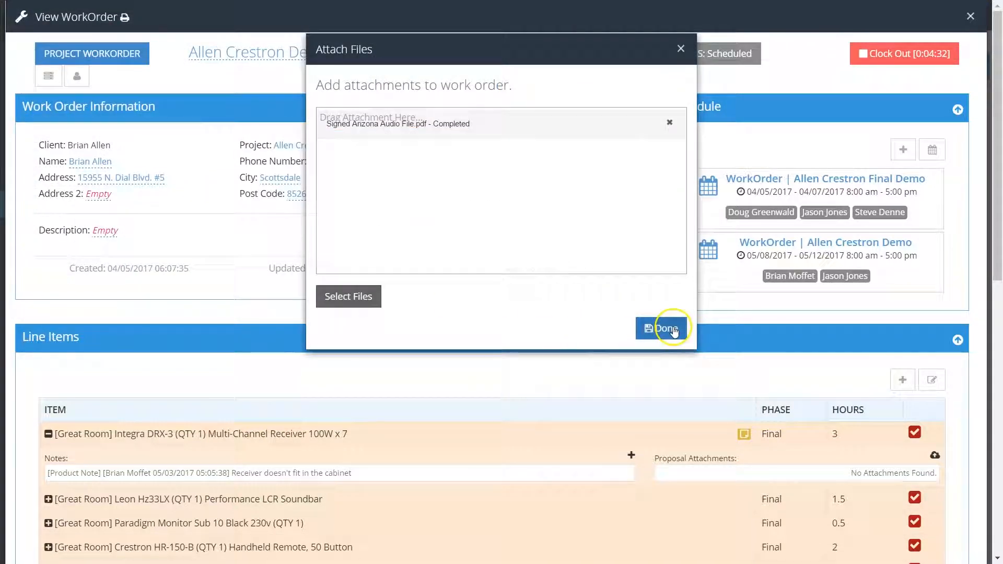
left_click(674, 329)
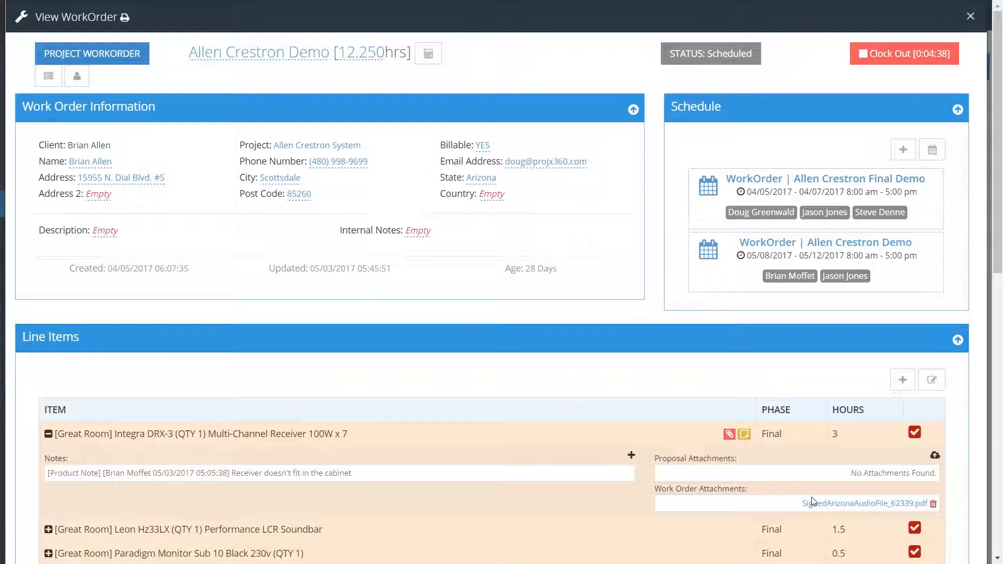
left_click(728, 435)
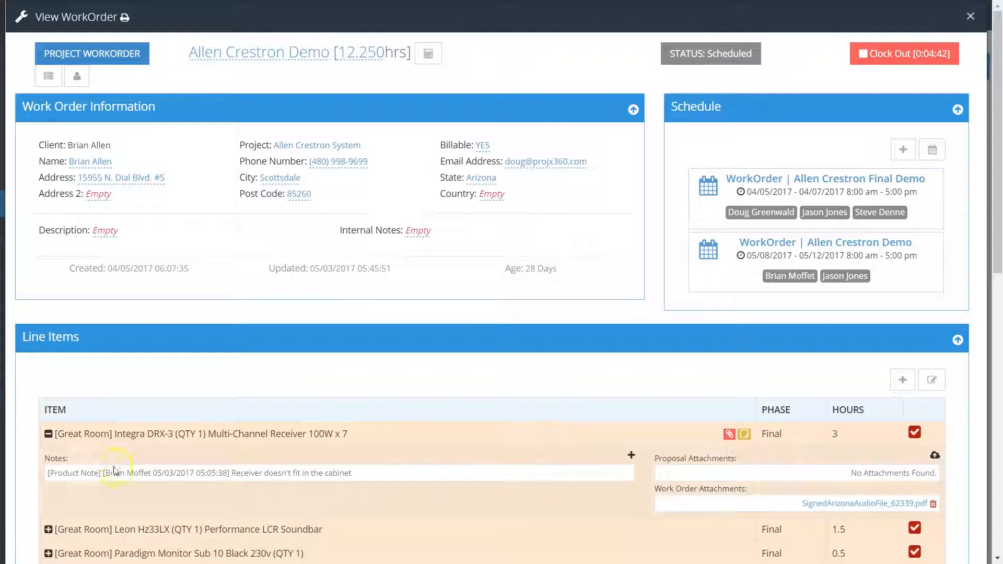
left_click(48, 434)
left_click(728, 434)
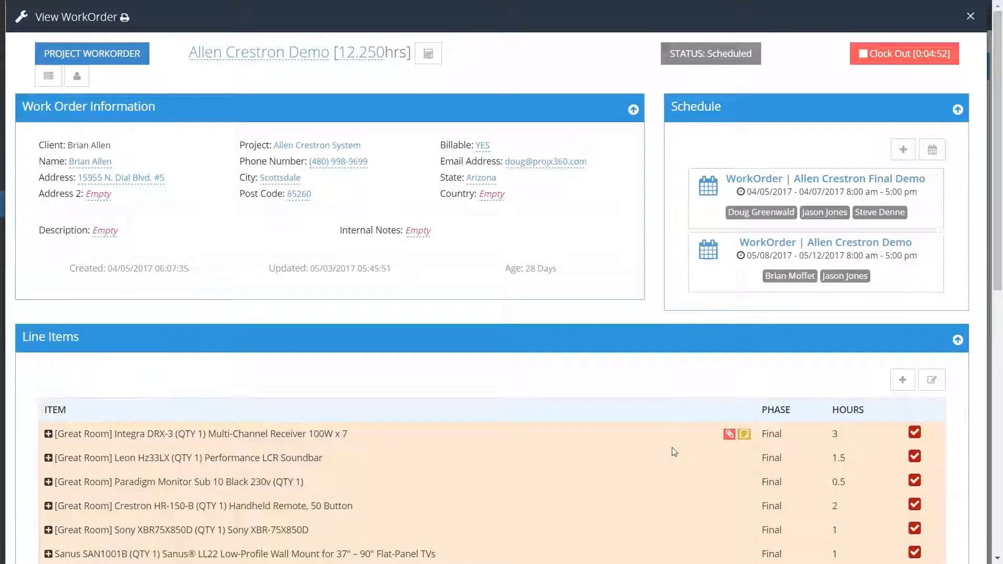
scroll(674, 452, "down", 1)
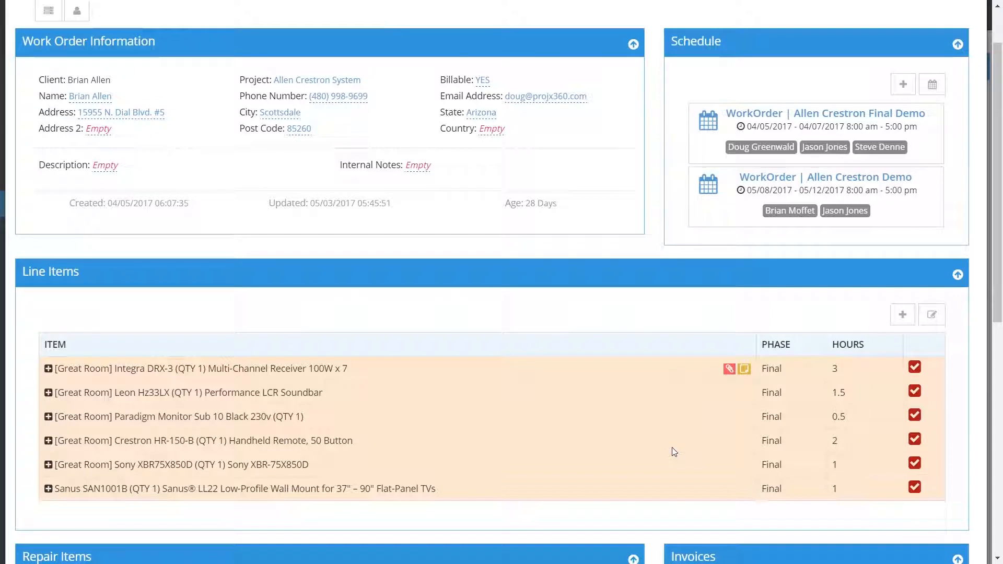
left_click(717, 487)
left_click(916, 369)
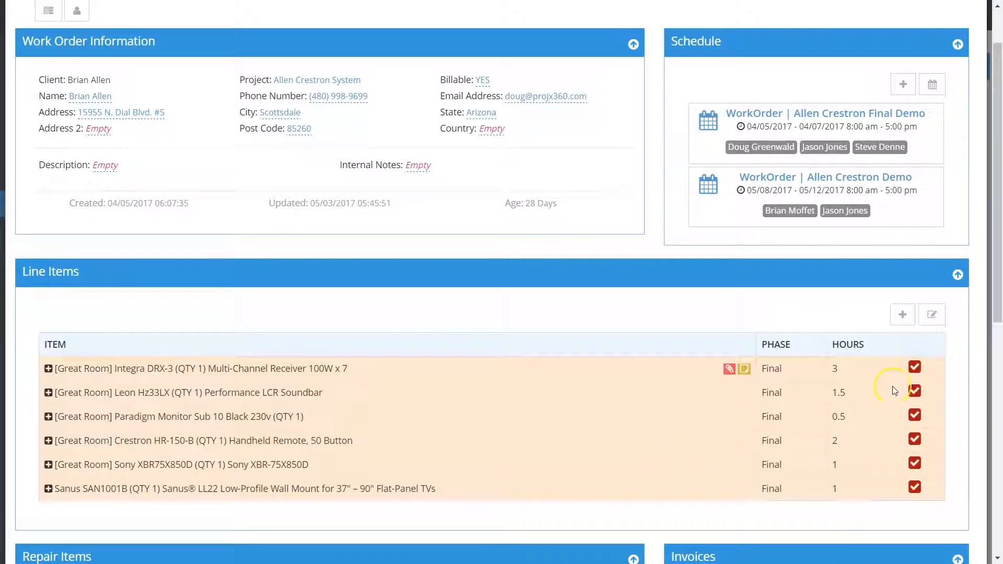
- Search the products for "crestron", add the Crestron C2N-AMP-6X100 to the work order, and close the item form
left_click(901, 316)
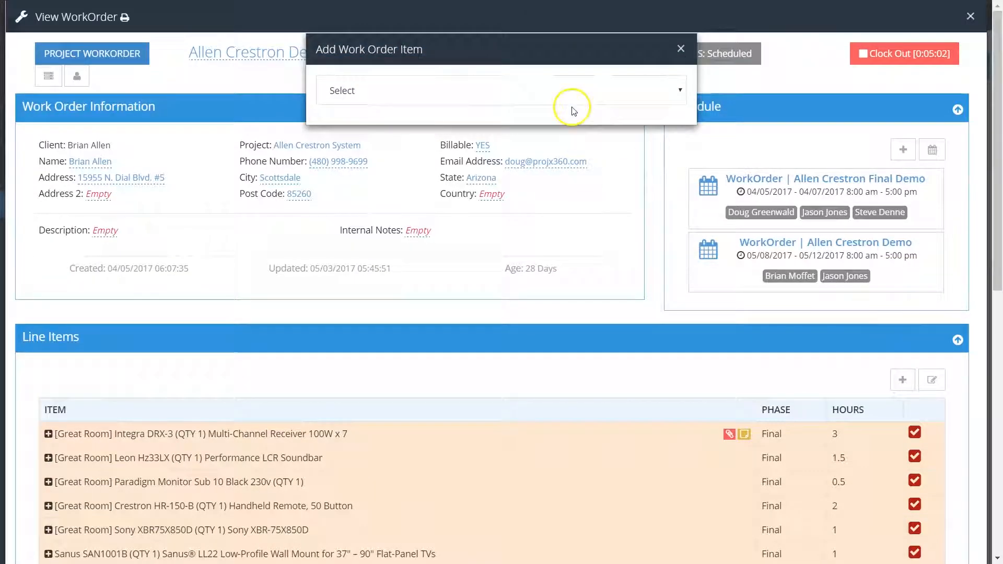
left_click(566, 93)
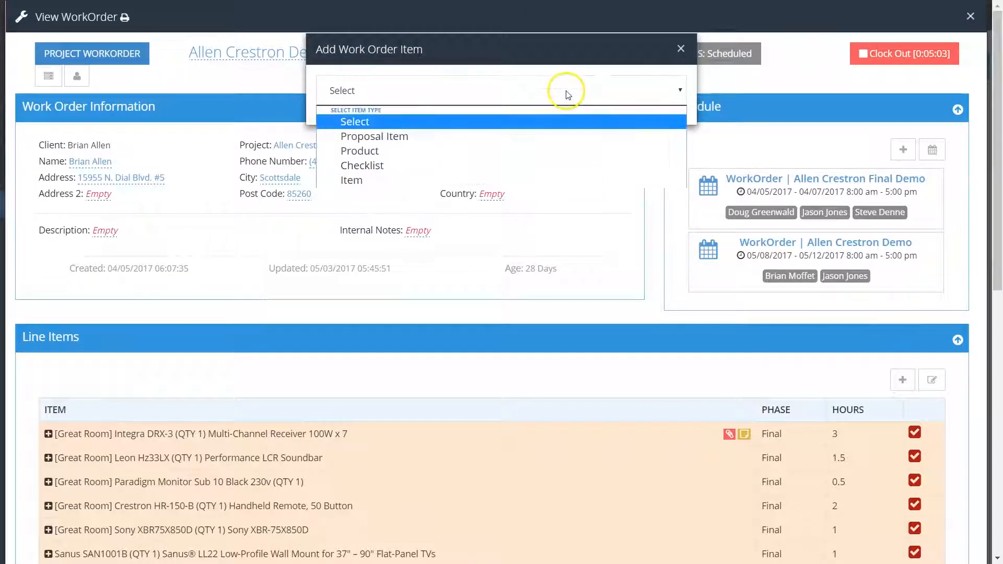
left_click(365, 151)
left_click(383, 141)
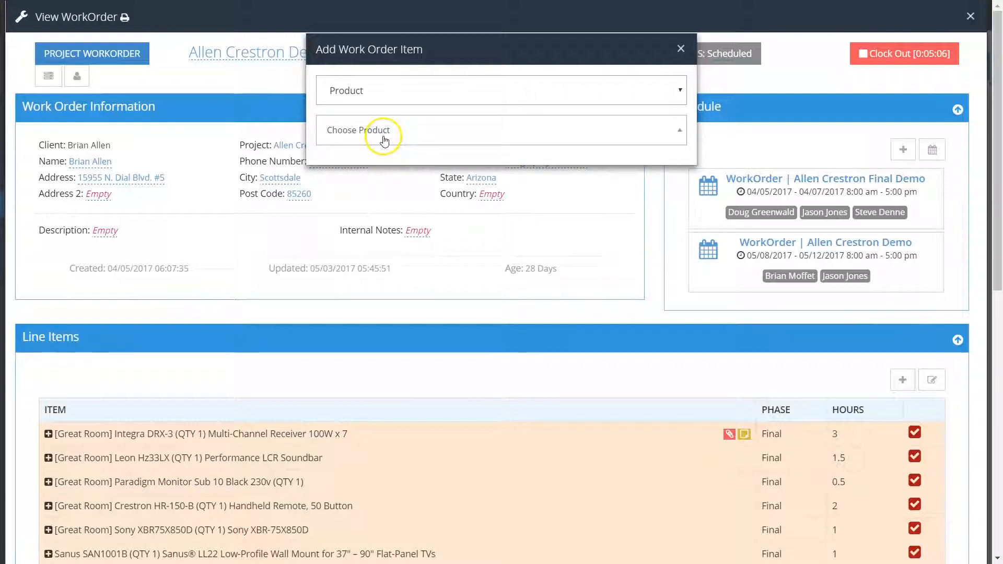
left_click(365, 132)
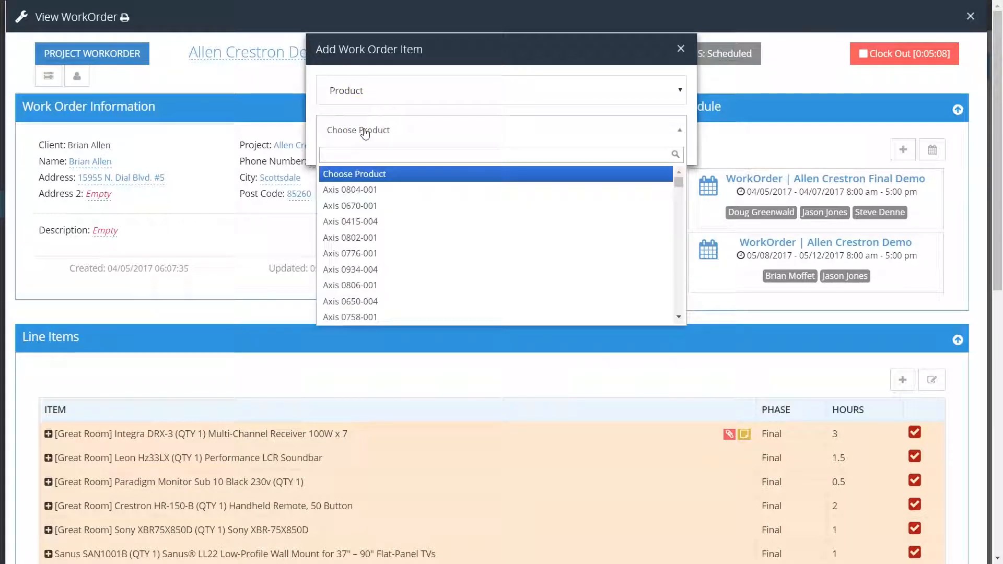
type("crestron")
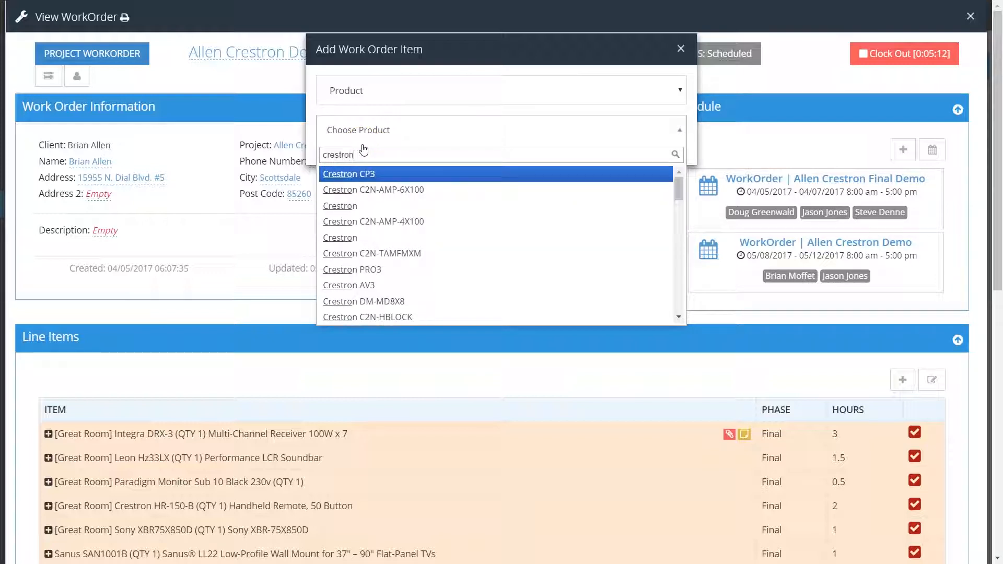
left_click(360, 191)
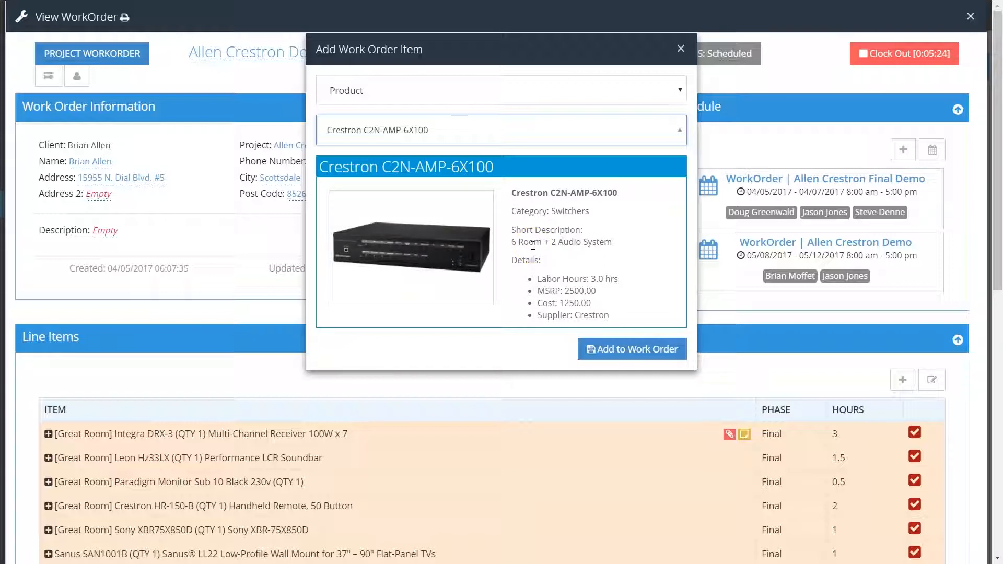
left_click(620, 350)
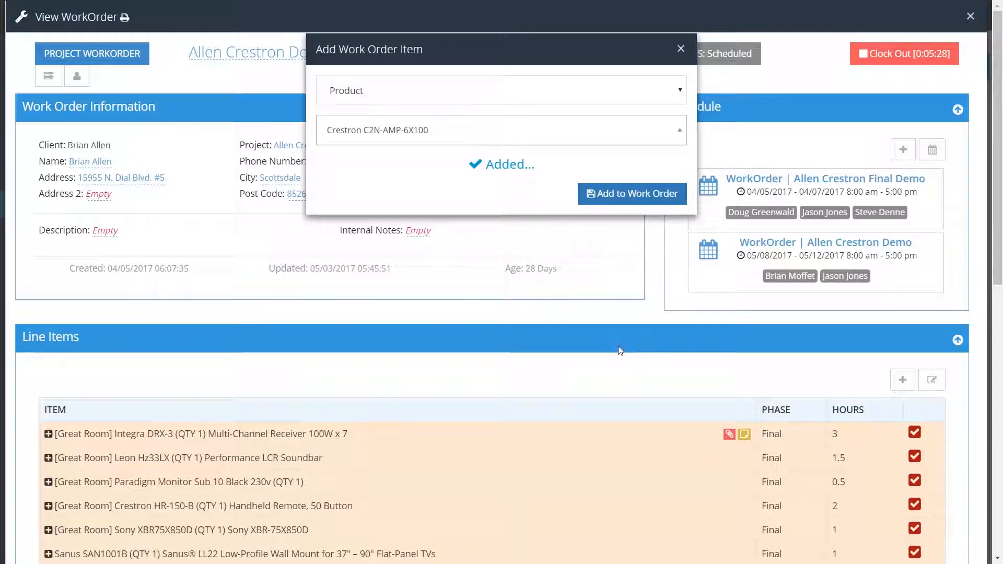
left_click(678, 46)
scroll(336, 381, "down", 3)
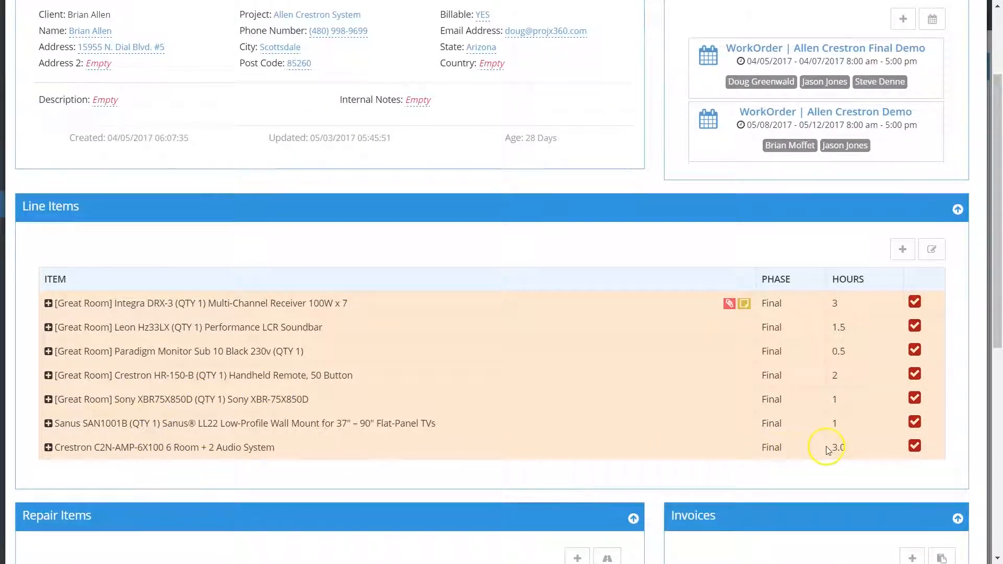
- Start a new checklist item for the work order, choosing the QC Checklist and the Final labor phase
scroll(822, 440, "up", 3)
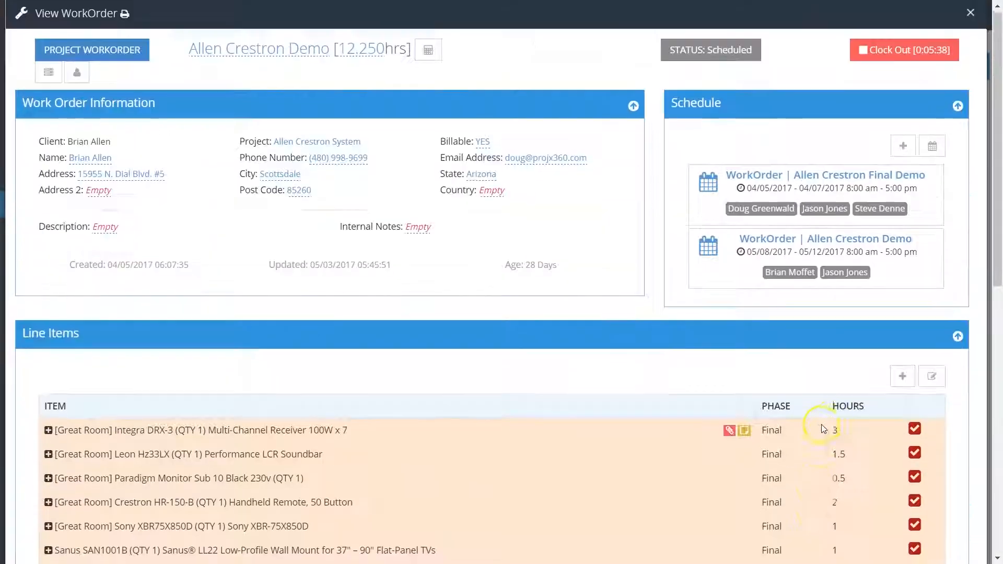
left_click(903, 380)
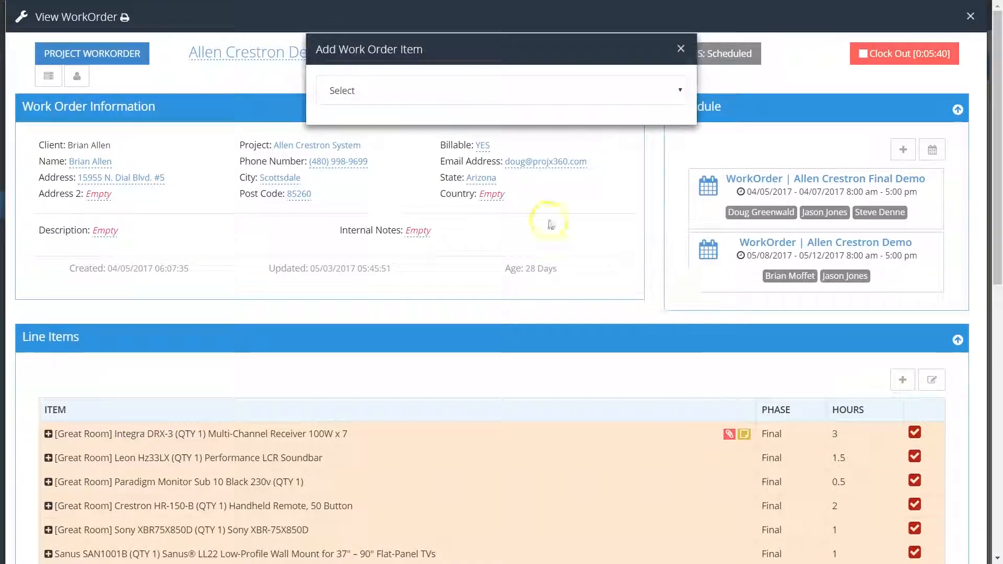
left_click(422, 90)
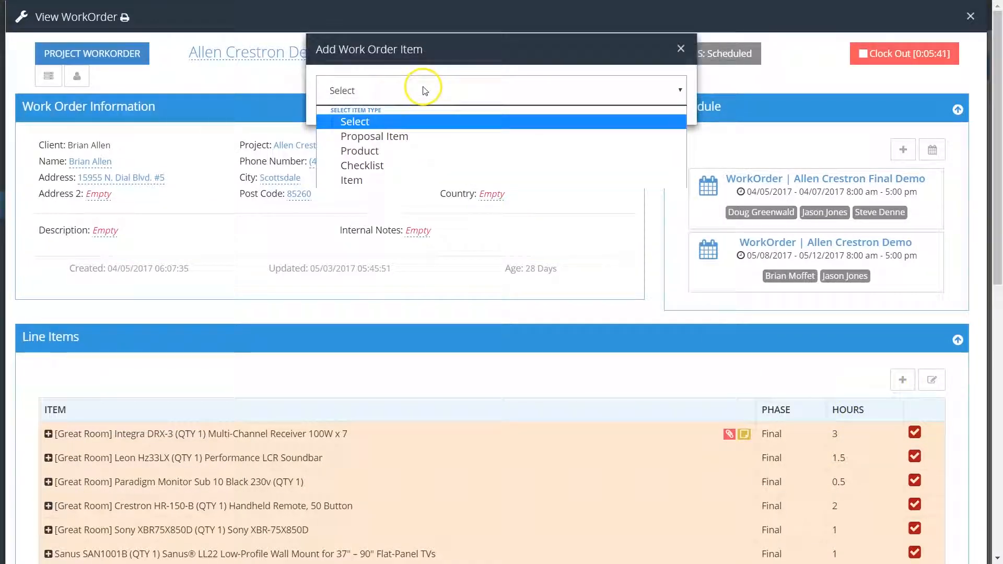
left_click(375, 166)
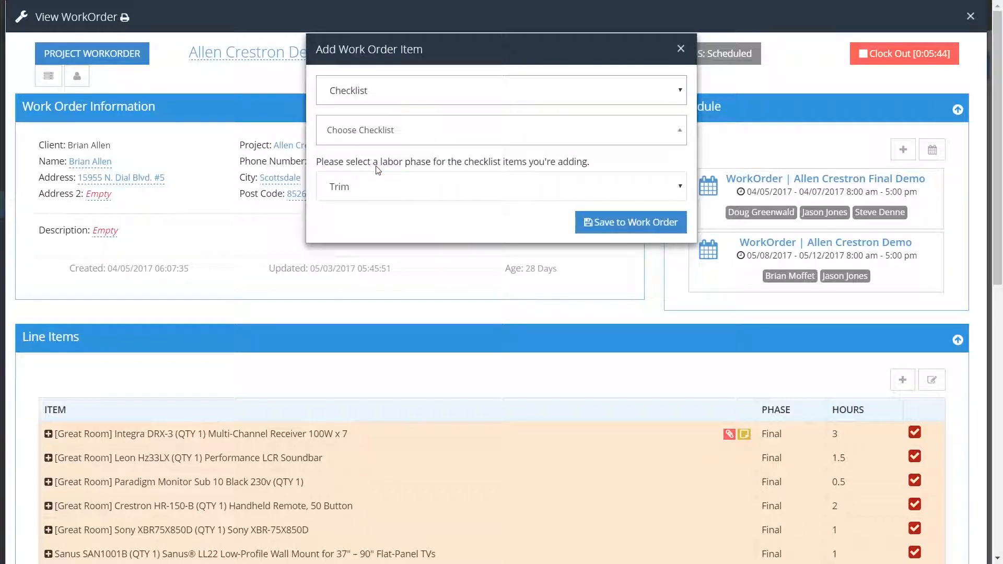
left_click(453, 138)
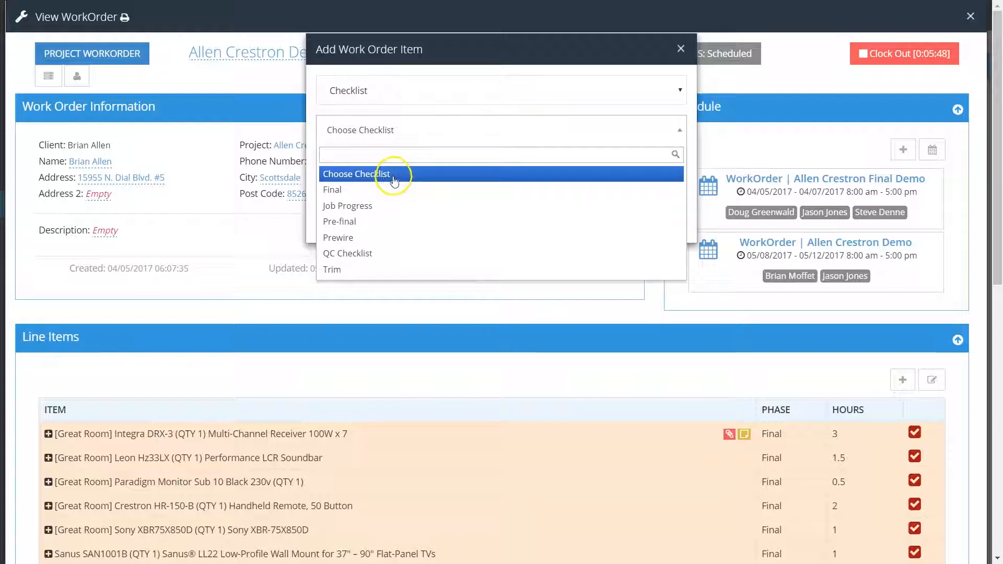
left_click(378, 255)
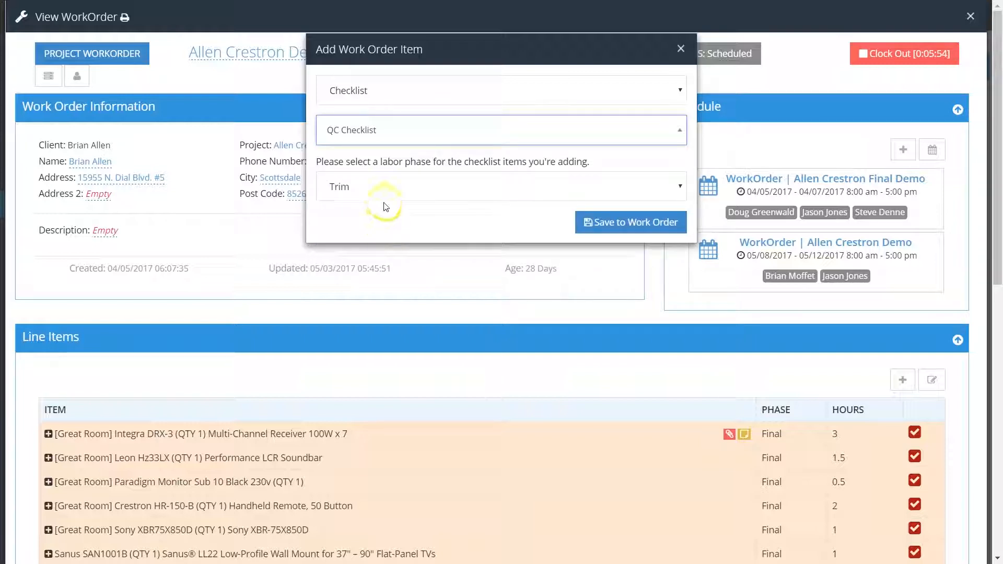
left_click(389, 189)
left_click(364, 232)
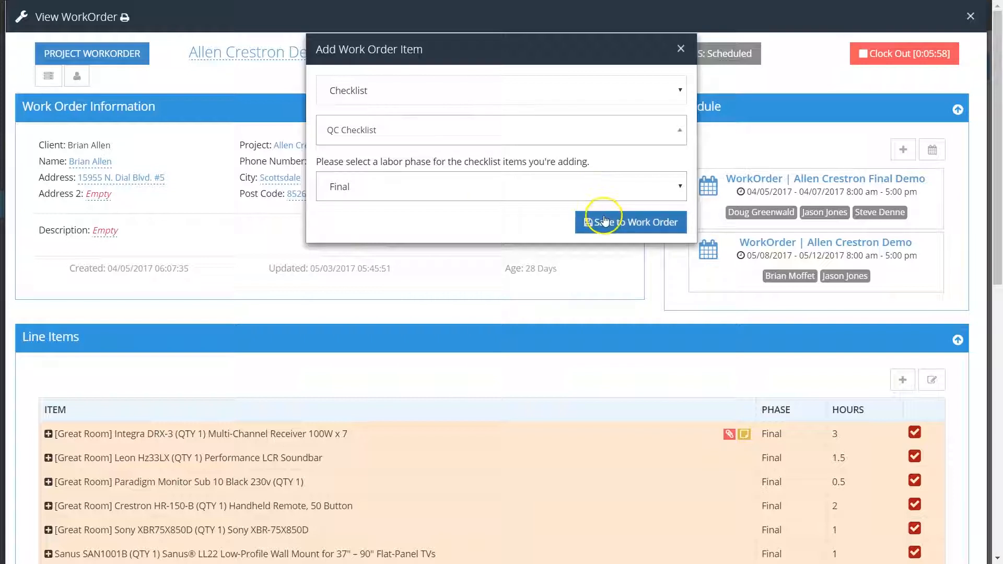
- Add a custom item named "Test" with the Final phase and 2 hours to the work order, and close the item form
left_click(666, 90)
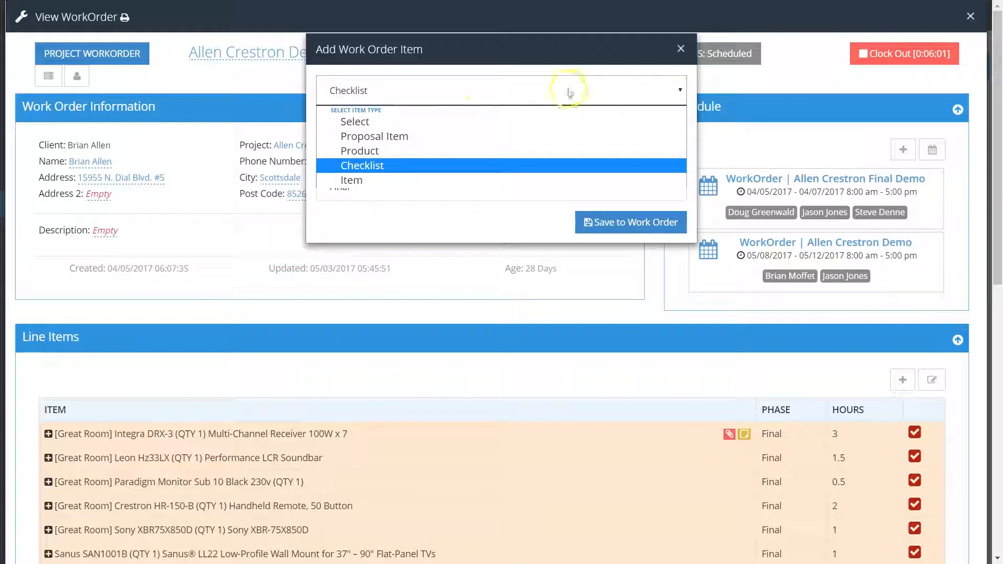
left_click(386, 179)
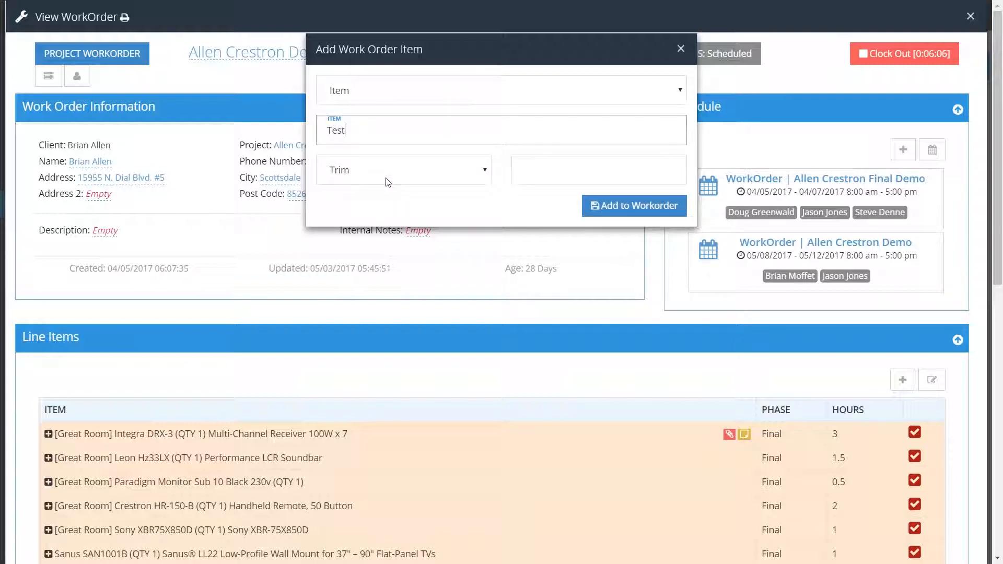
left_click(388, 182)
left_click(360, 216)
left_click(526, 172)
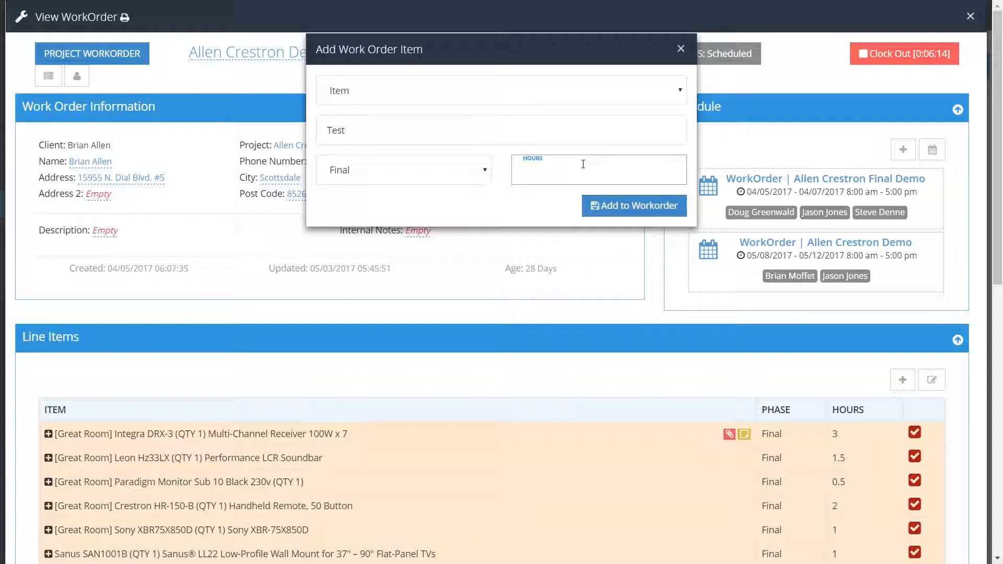
left_click(596, 206)
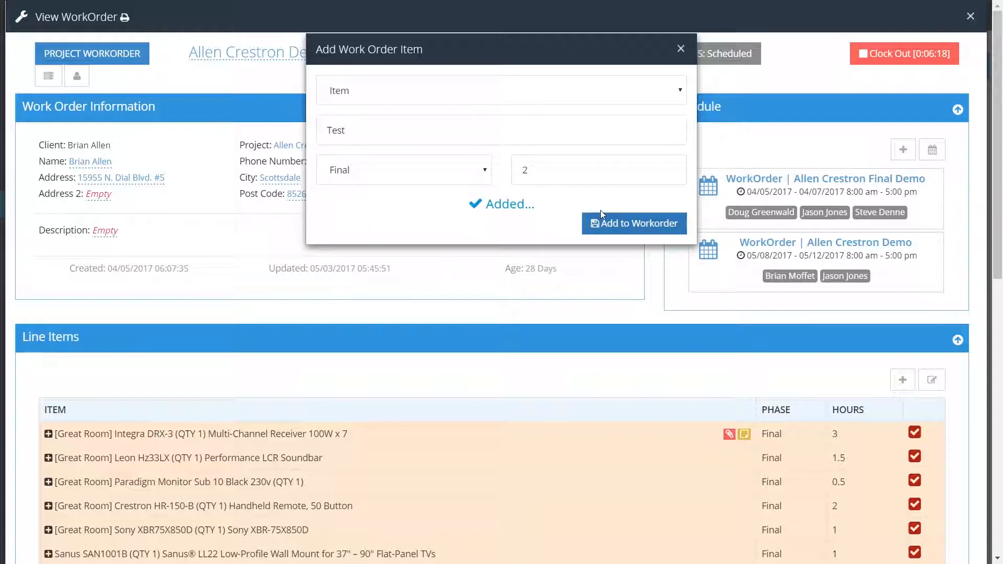
left_click(681, 50)
- Mark the Integra DRX-3, Leon Hz33LX and Paradigm Monitor Sub 10 line items as completed and check the Paradigm item's notes
scroll(421, 409, "down", 4)
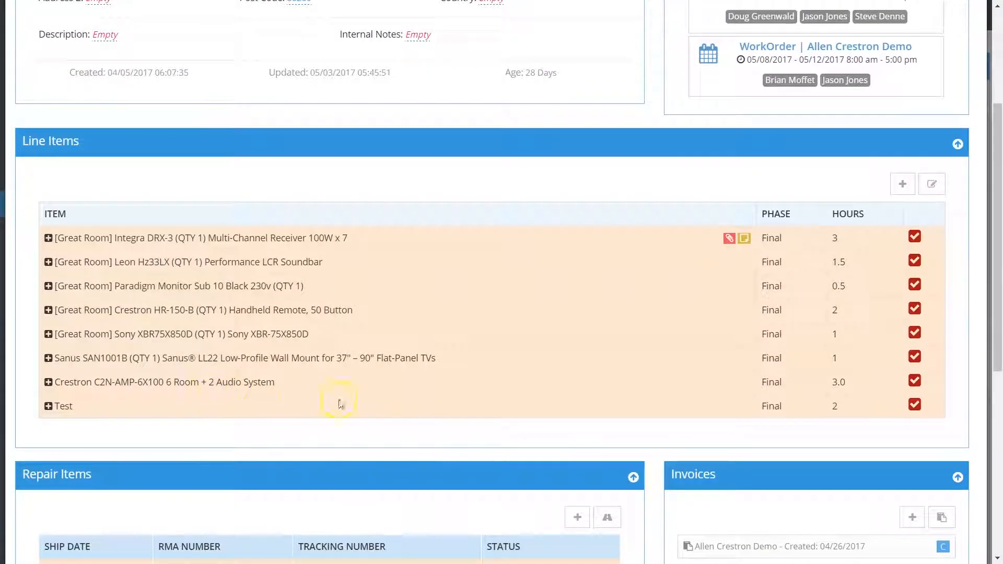
scroll(394, 355, "up", 1)
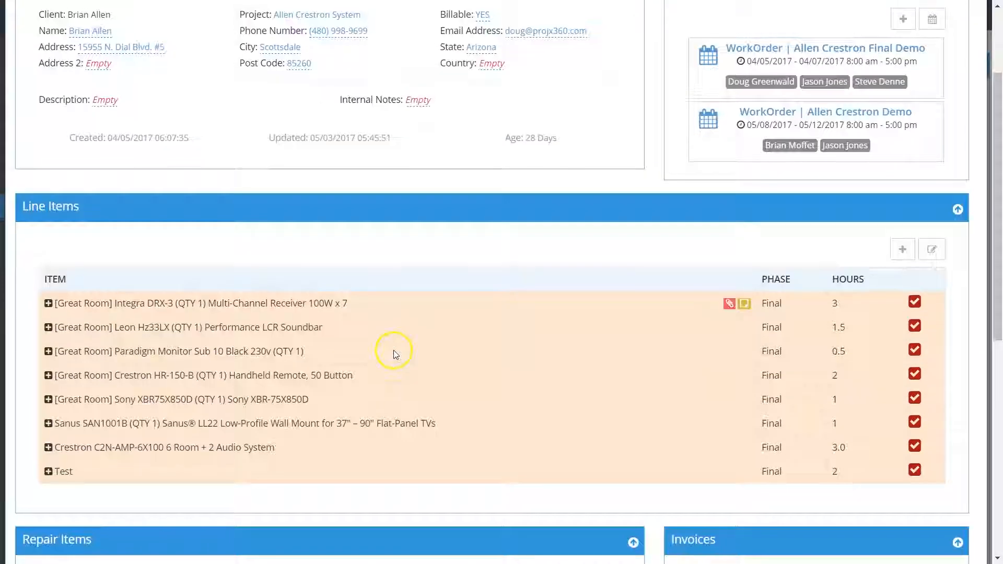
left_click(921, 308)
left_click(919, 329)
left_click(921, 356)
left_click(919, 353)
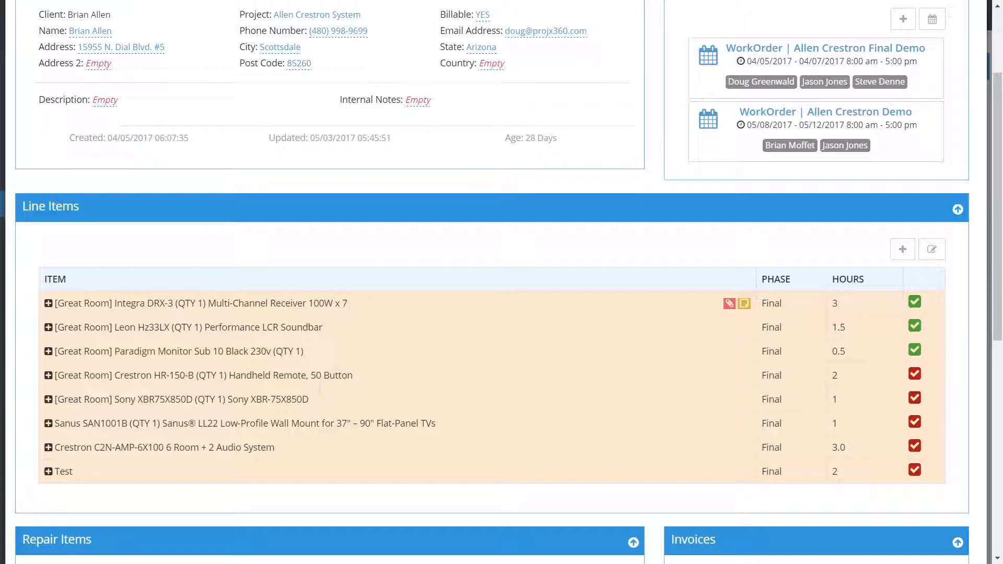
left_click(48, 352)
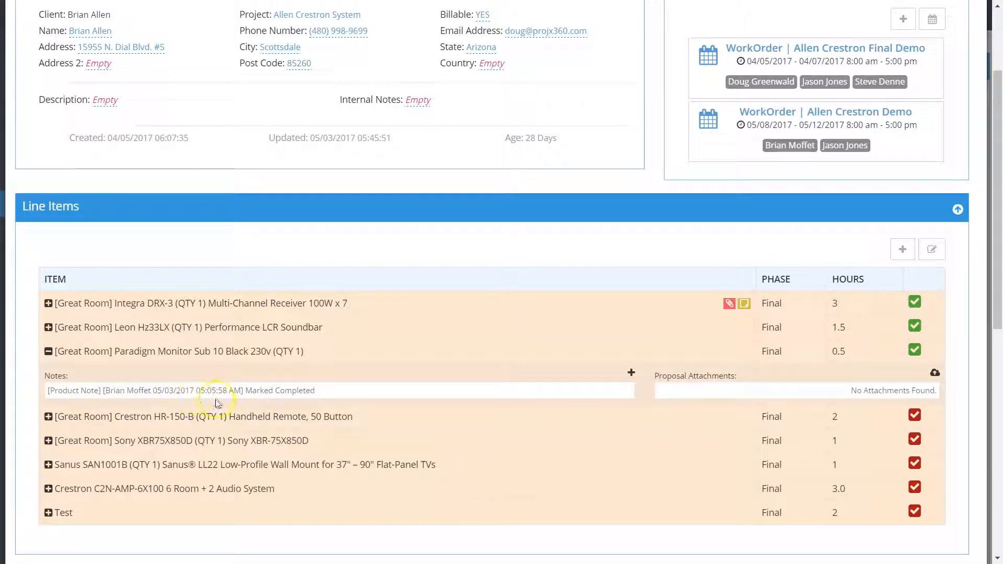
left_click(48, 354)
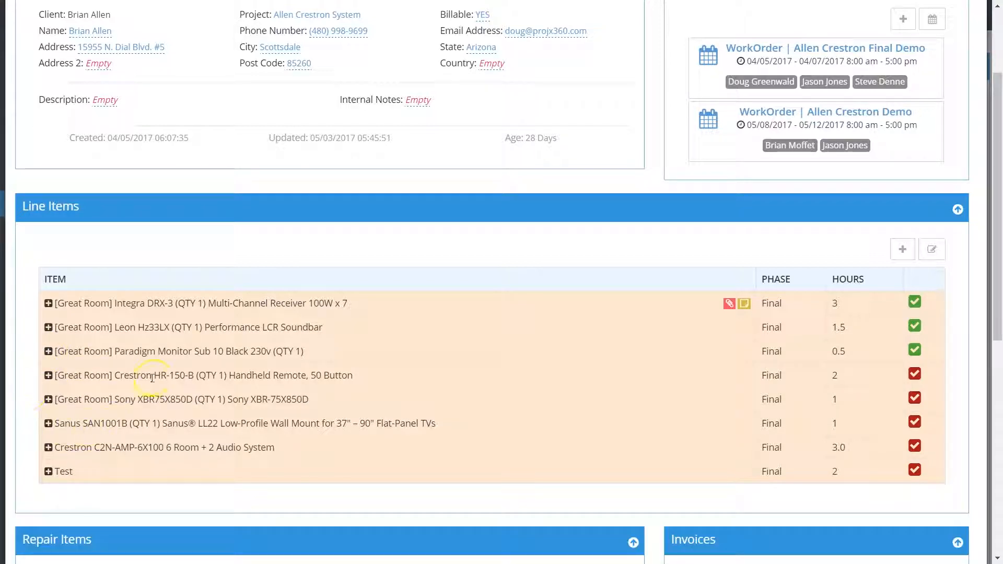
- Open the form for a new repair ticket under the repair items, review its fields, and close it without saving
scroll(169, 375, "down", 1)
scroll(171, 376, "down", 2)
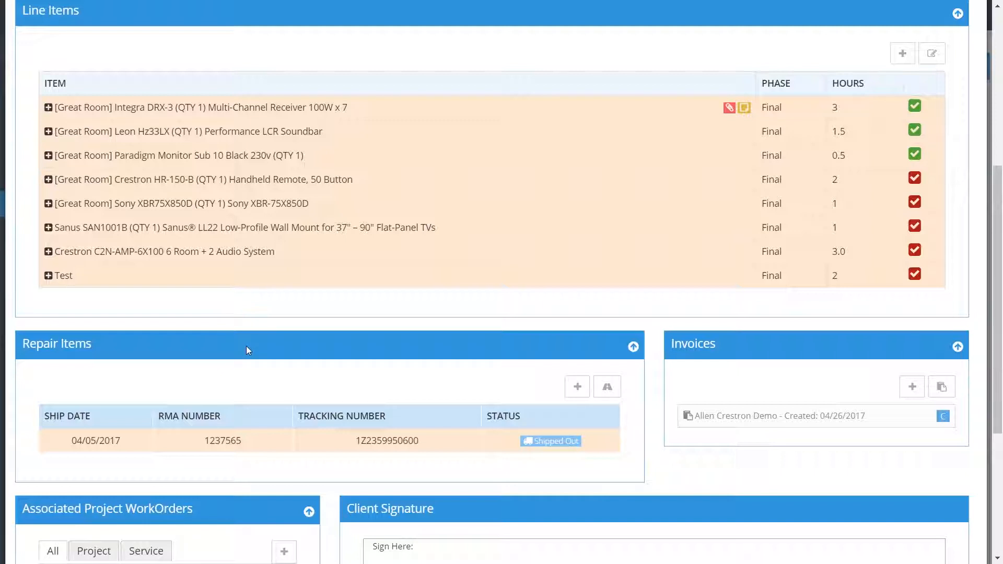
scroll(246, 348, "down", 1)
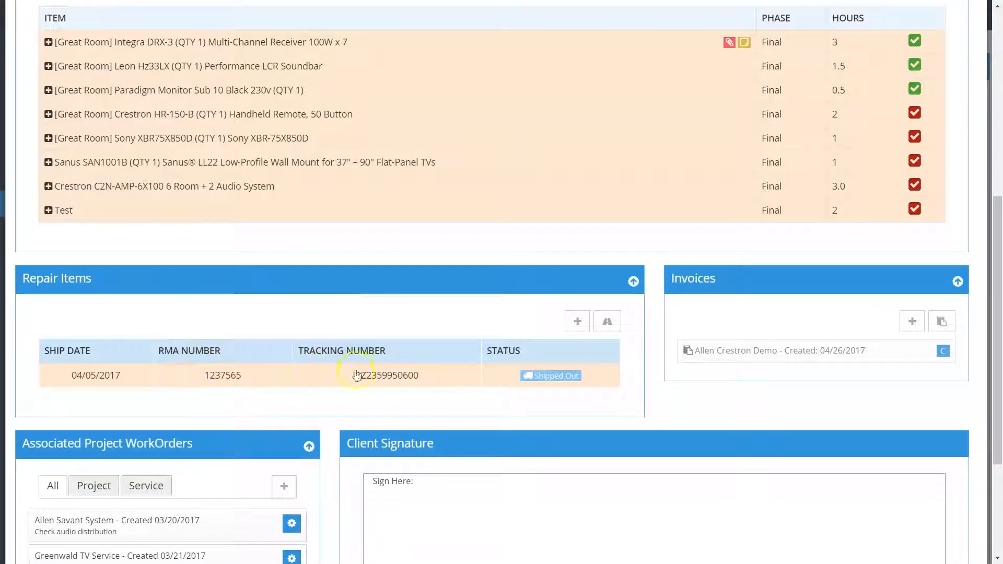
left_click(578, 323)
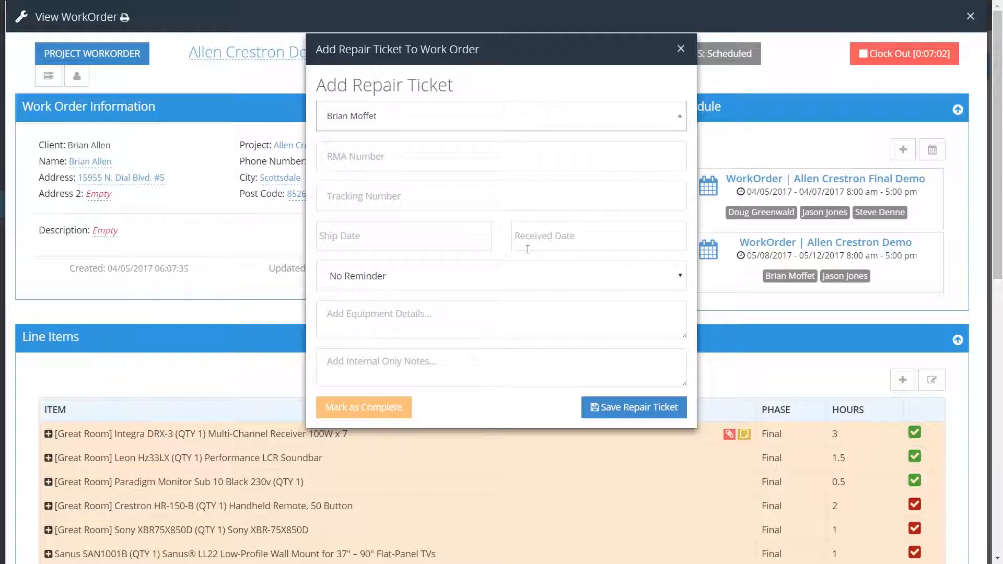
left_click(680, 49)
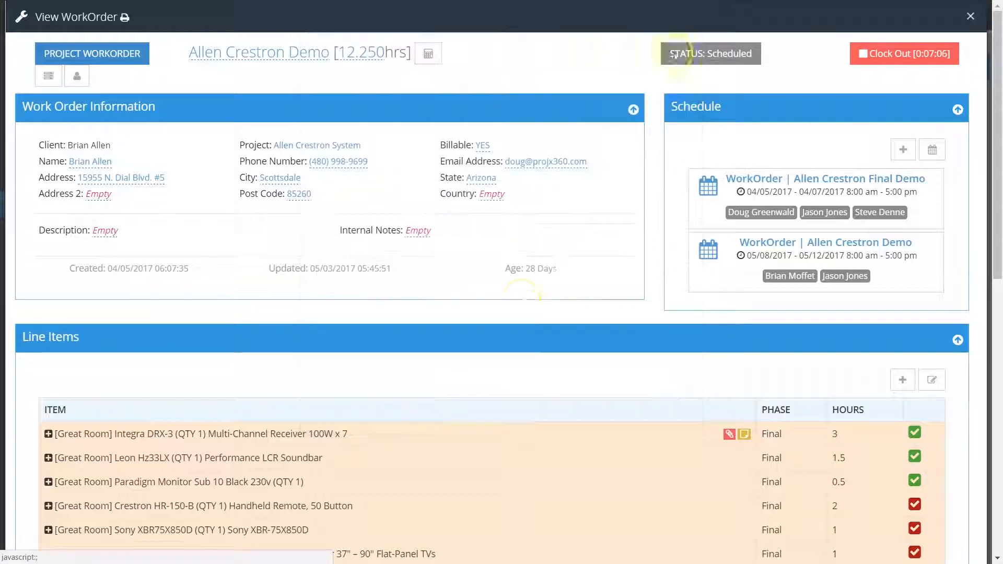
- Review the invoices section and filter the associated project work orders by project, and by service
scroll(516, 317, "down", 3)
scroll(513, 313, "down", 2)
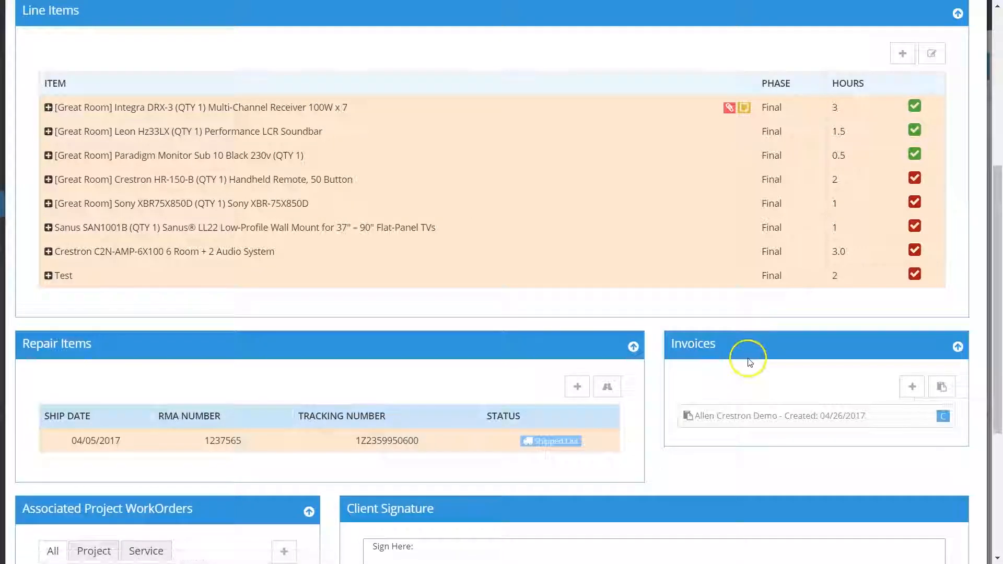
scroll(742, 323, "down", 5)
scroll(697, 333, "down", 1)
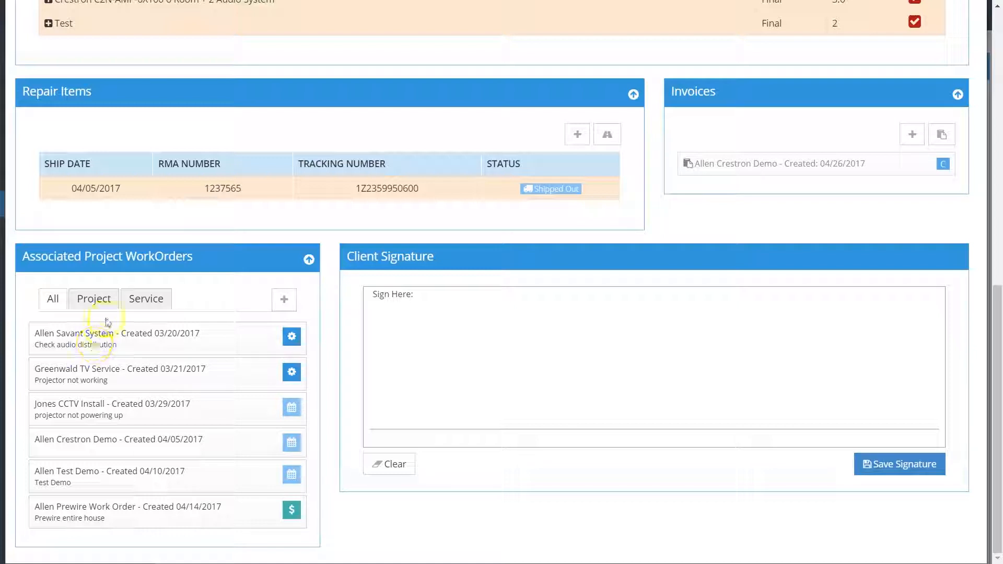
left_click(92, 298)
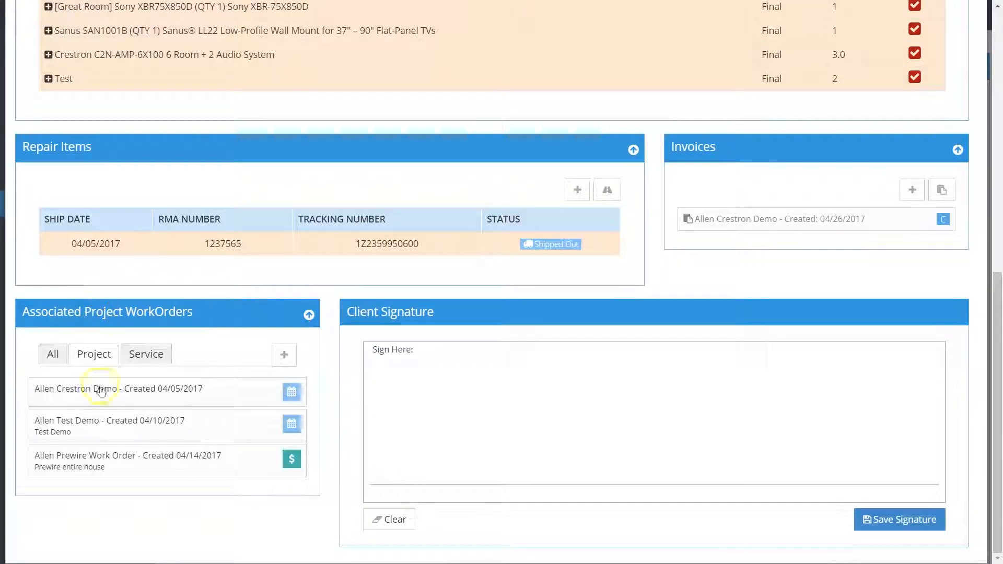
left_click(145, 361)
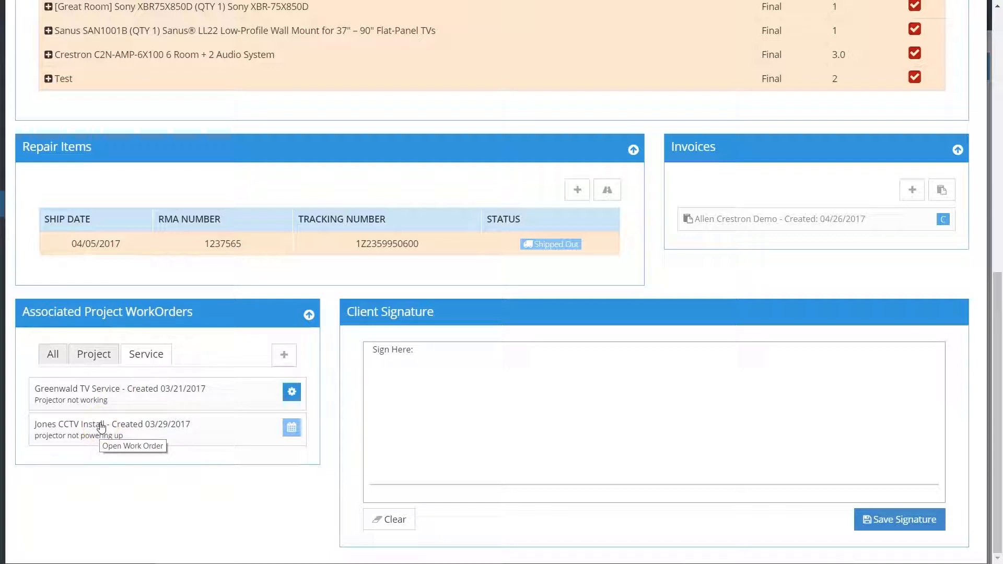
- Draw a handwritten signature in the client signature area, save it, and return to the start of the work order
left_click_drag(448, 377, 412, 463)
mouse_move(411, 389)
left_mouse_down()
mouse_move(495, 391)
mouse_move(419, 474)
left_mouse_up()
mouse_move(538, 431)
left_mouse_down()
mouse_move(537, 455)
mouse_move(828, 396)
left_mouse_up()
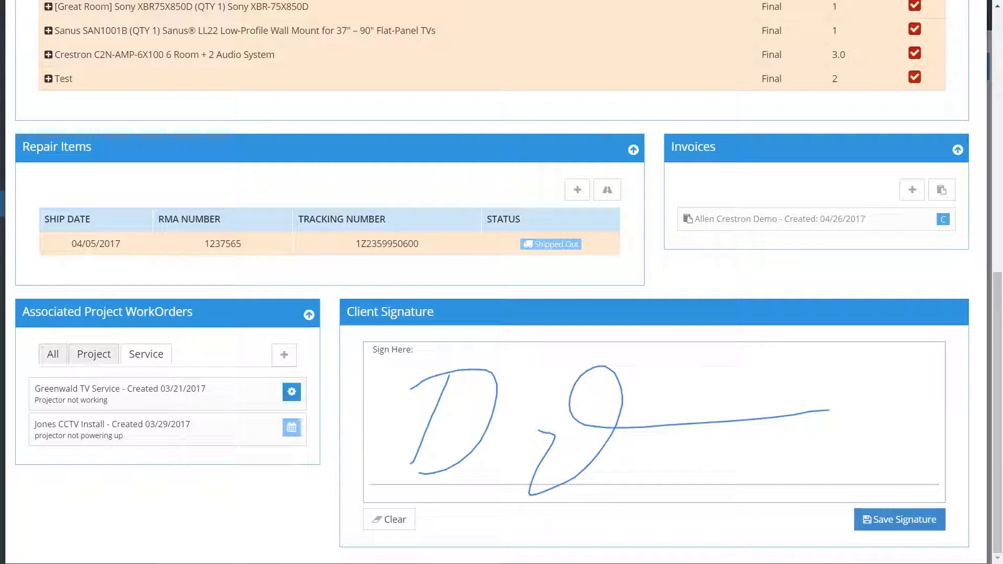
left_click(870, 521)
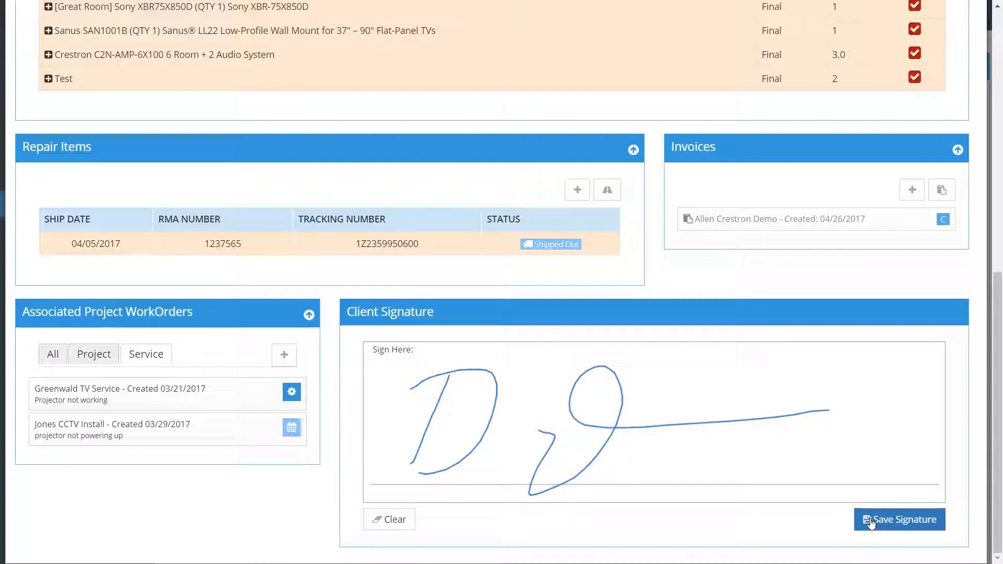
scroll(757, 341, "up", 8)
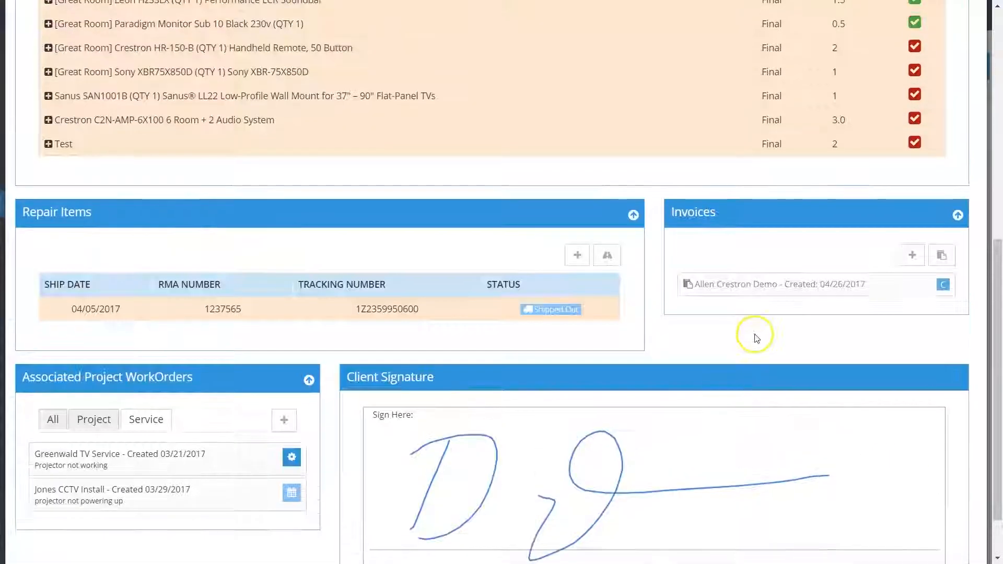
scroll(754, 332, "up", 2)
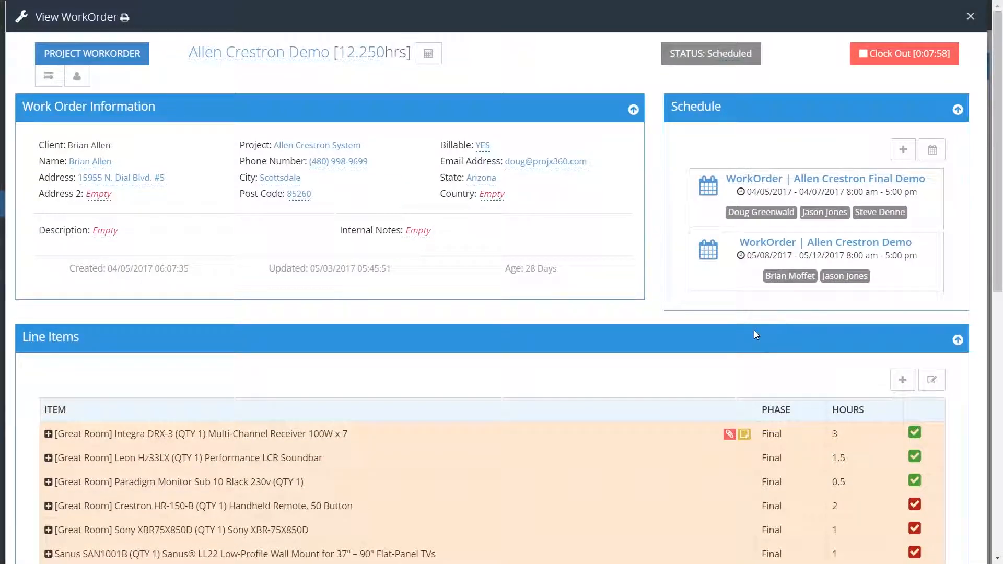